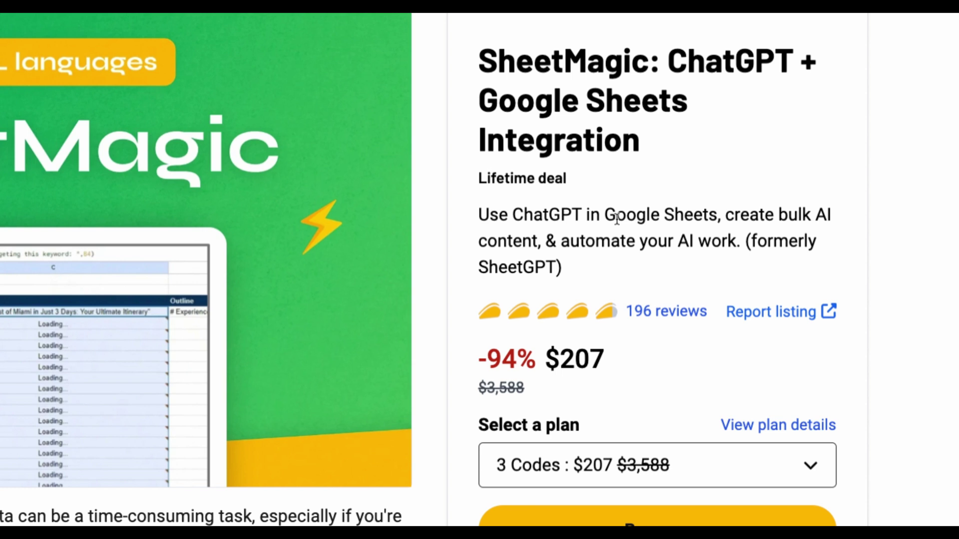
Scroll the AppSumo SheetMagic deal page past the overview and feature descriptions to the pricing plans.
scroll(88, 364, "down", 10)
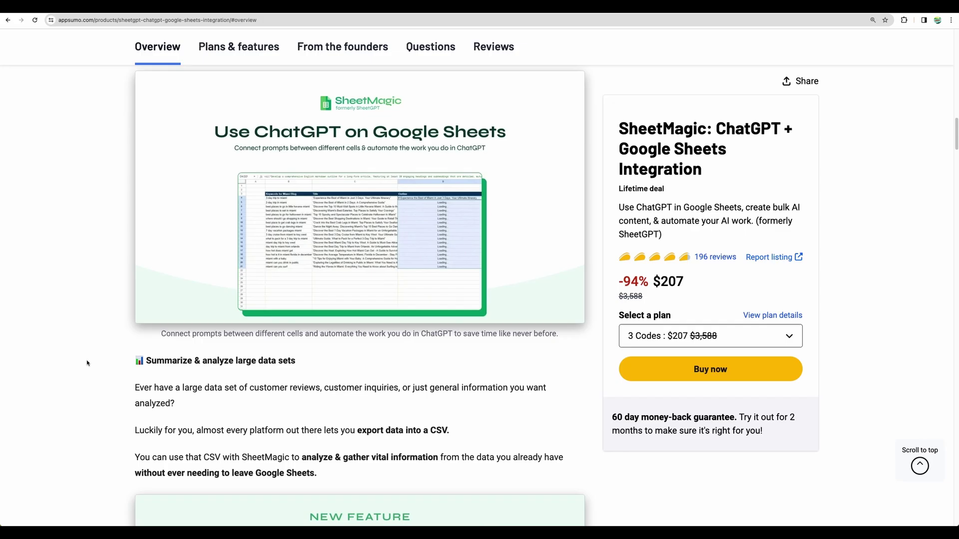
scroll(87, 363, "down", 5)
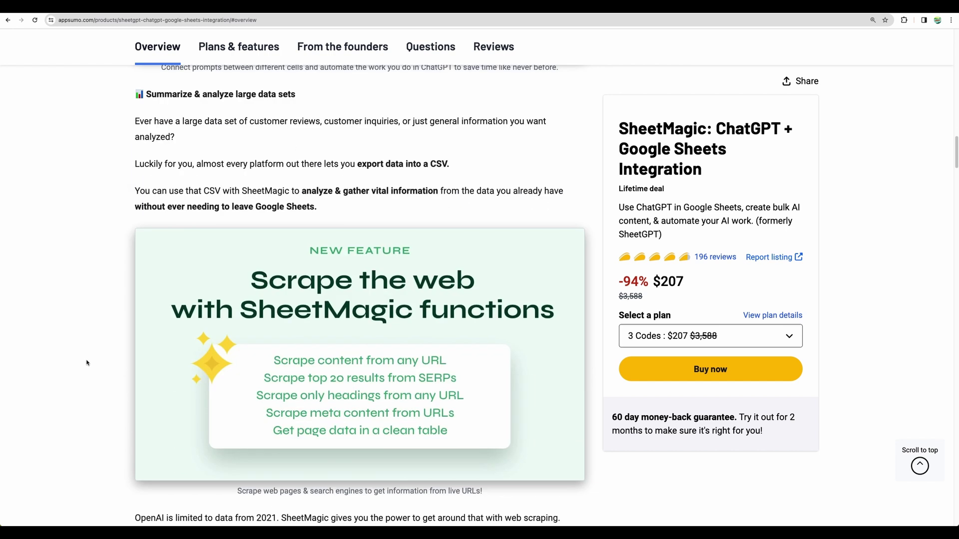
scroll(87, 363, "down", 2)
scroll(85, 361, "down", 6)
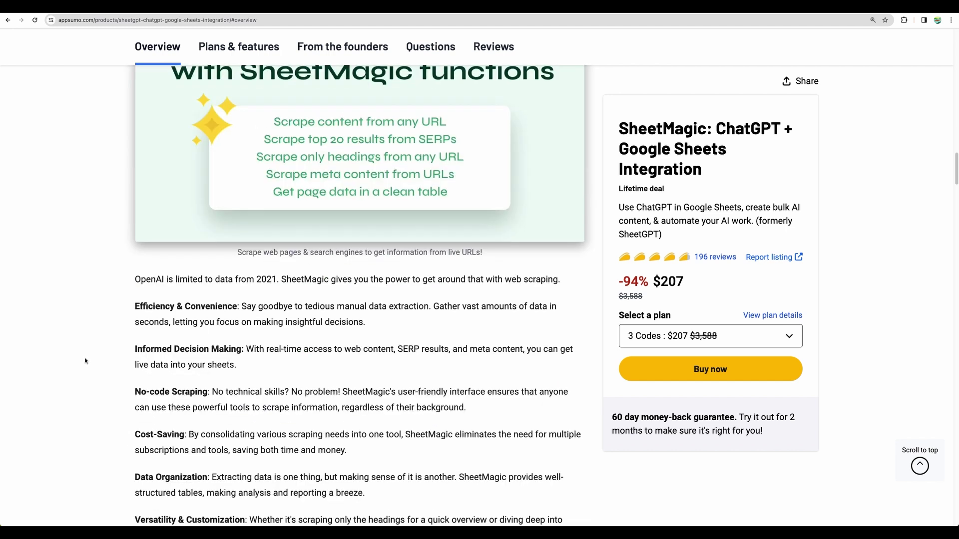
scroll(85, 361, "down", 10)
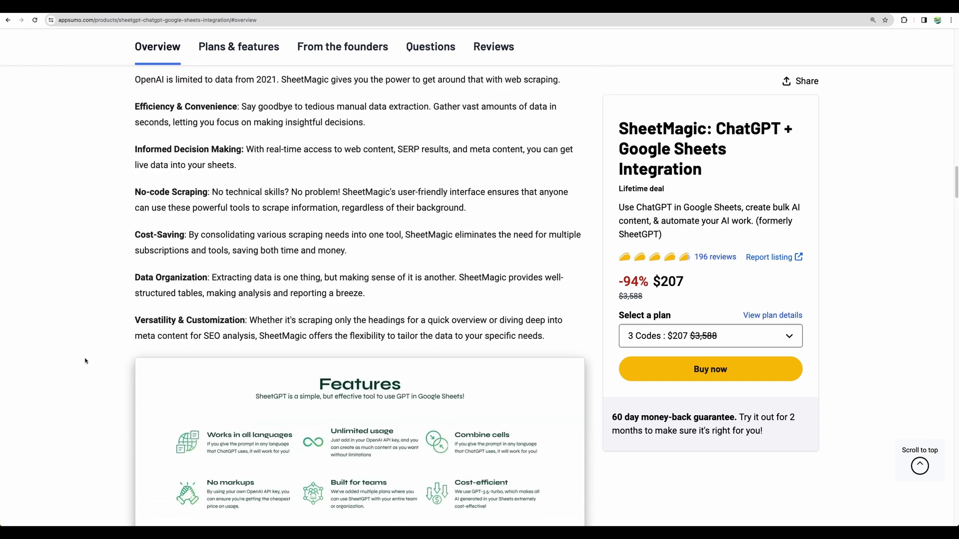
scroll(85, 361, "down", 6)
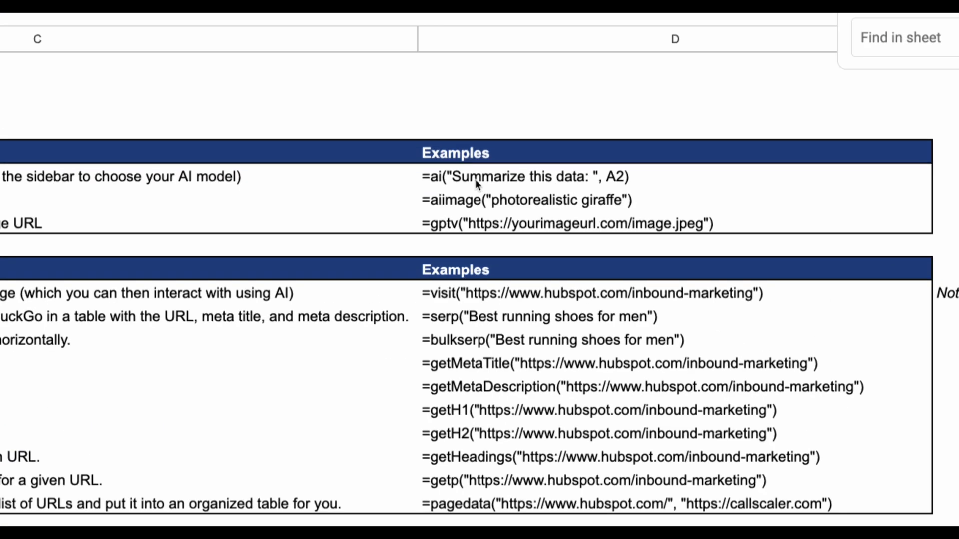
left_click(551, 186)
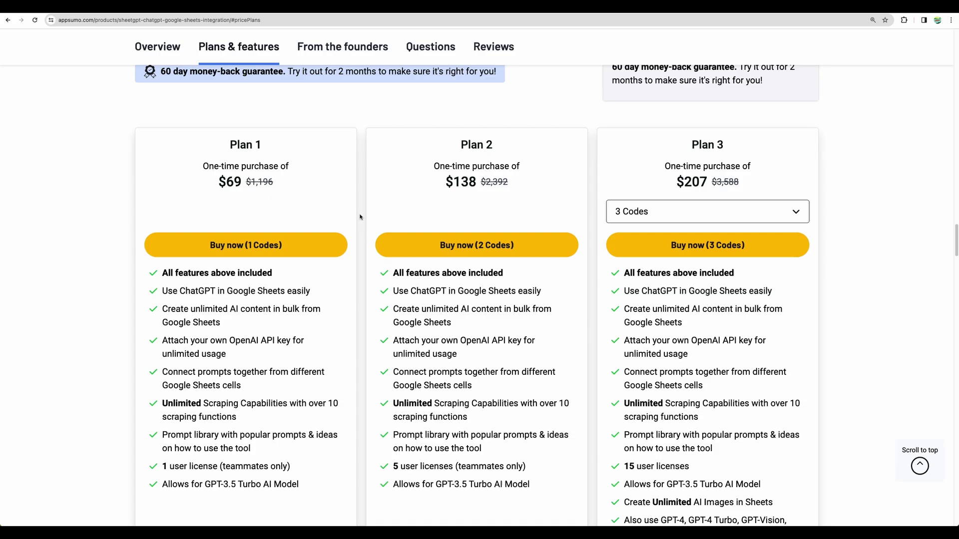
scroll(359, 219, "down", 1)
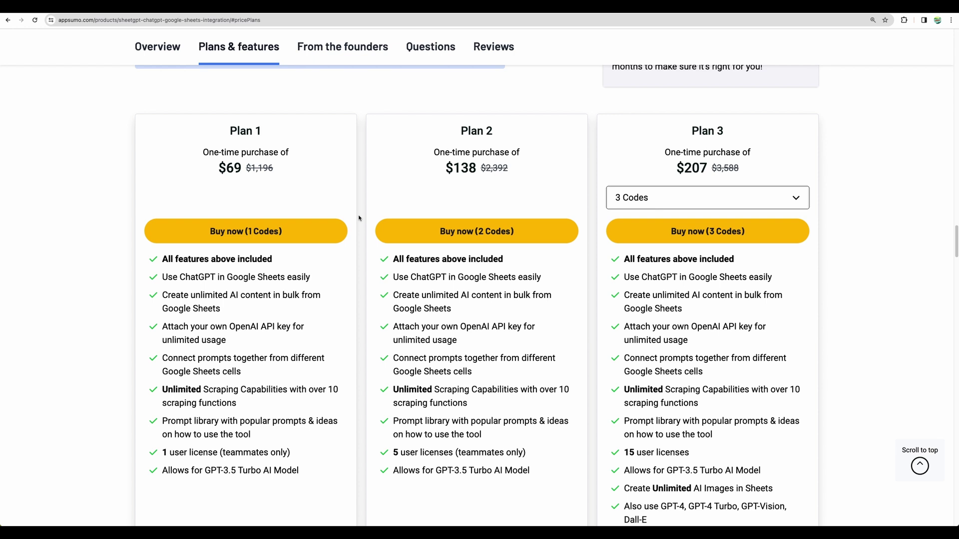
scroll(359, 217, "down", 1)
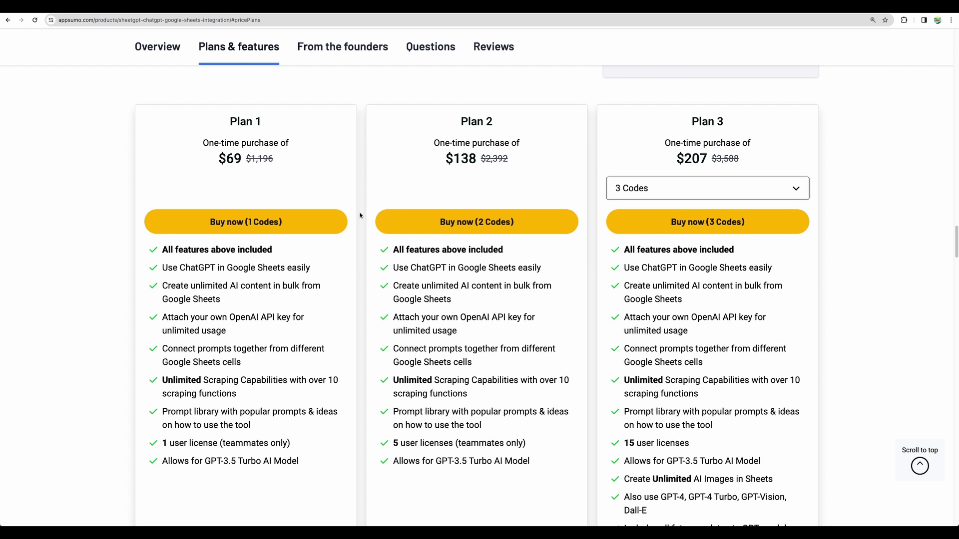
scroll(372, 213, "up", 1)
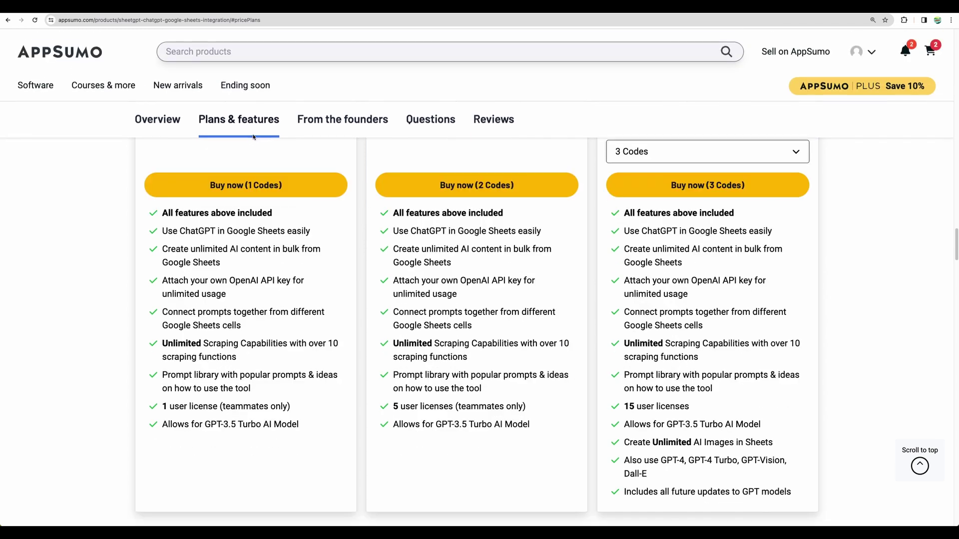
left_click_drag(227, 155, 269, 231)
left_click(302, 240)
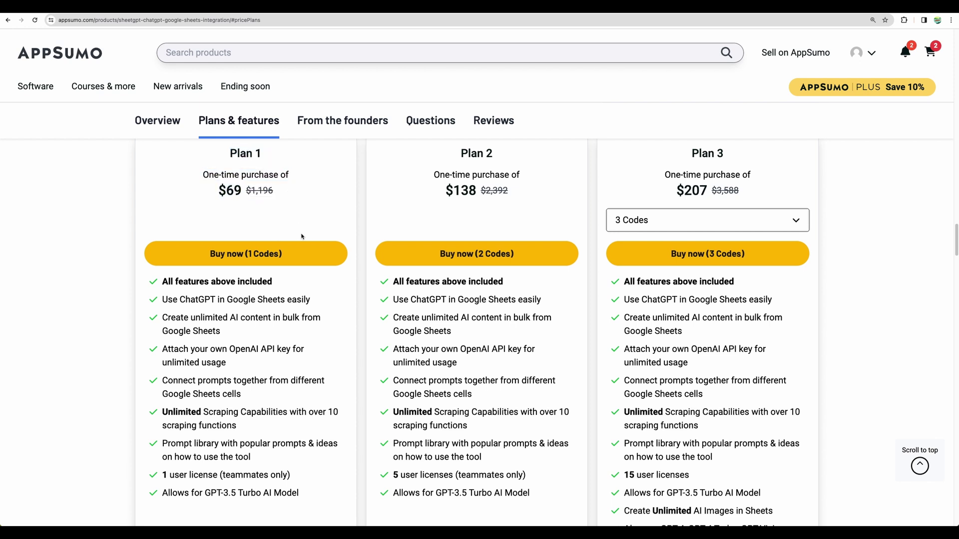
scroll(226, 262, "down", 2)
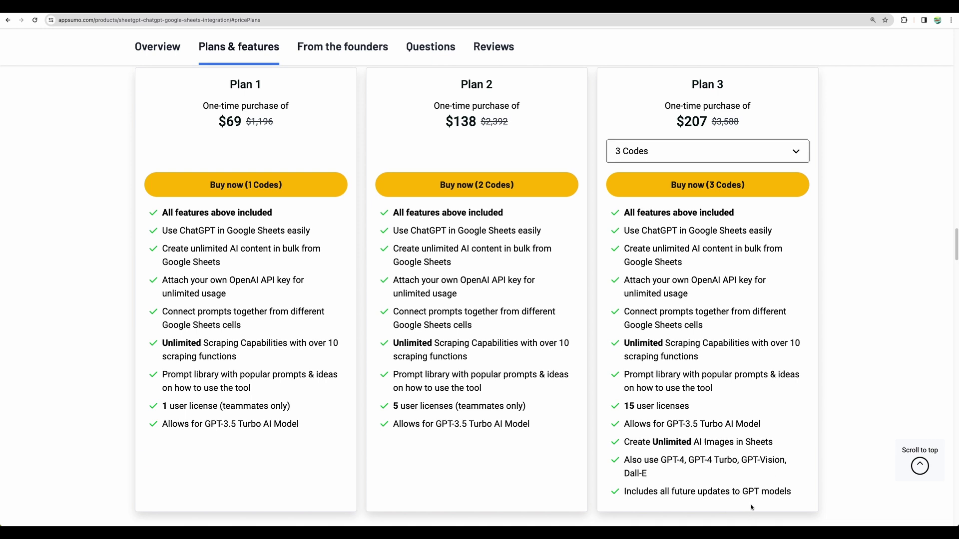
left_click_drag(743, 458, 760, 472)
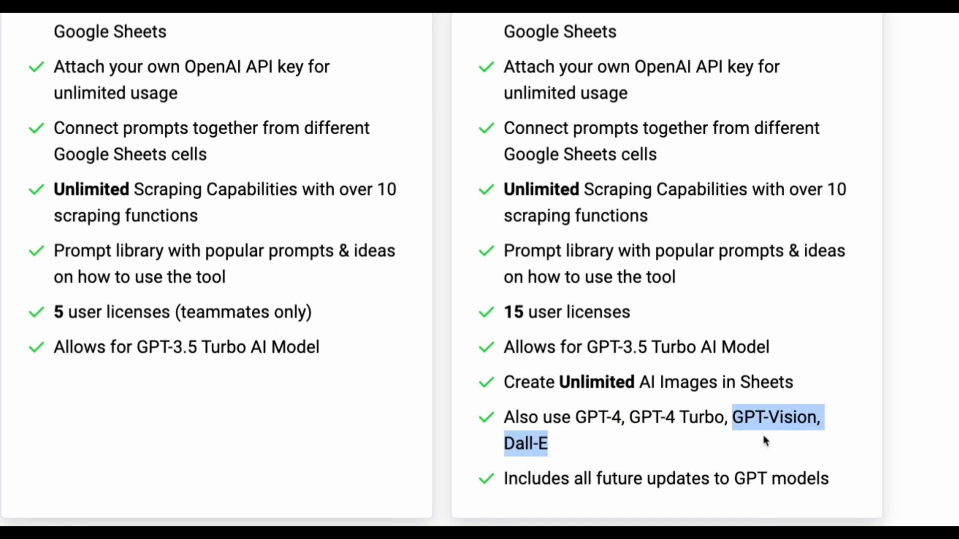
left_click(764, 441)
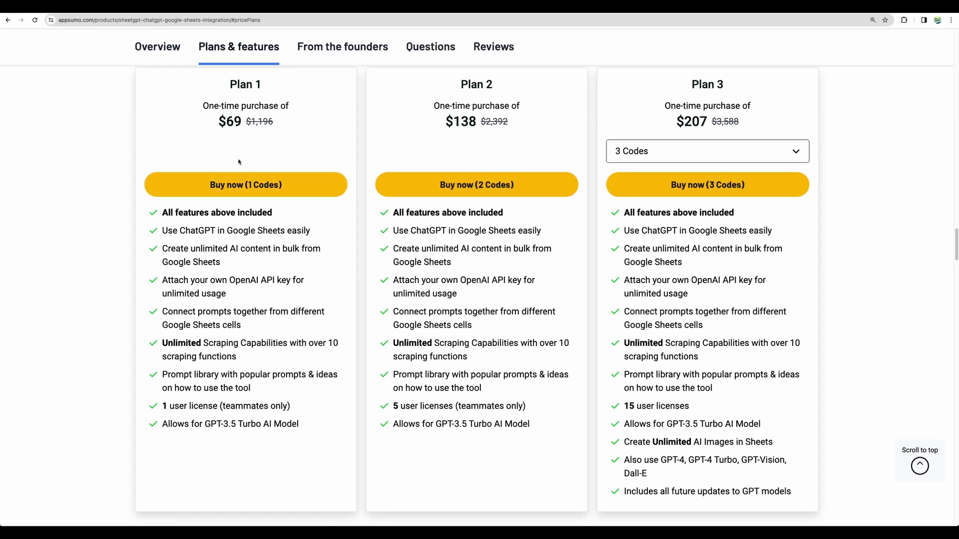
left_click_drag(223, 85, 544, 436)
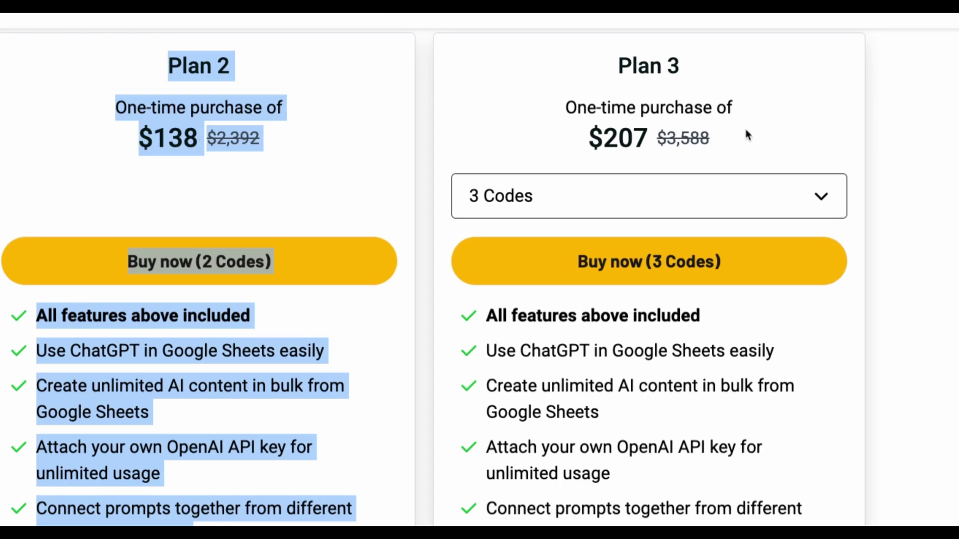
left_click(748, 135)
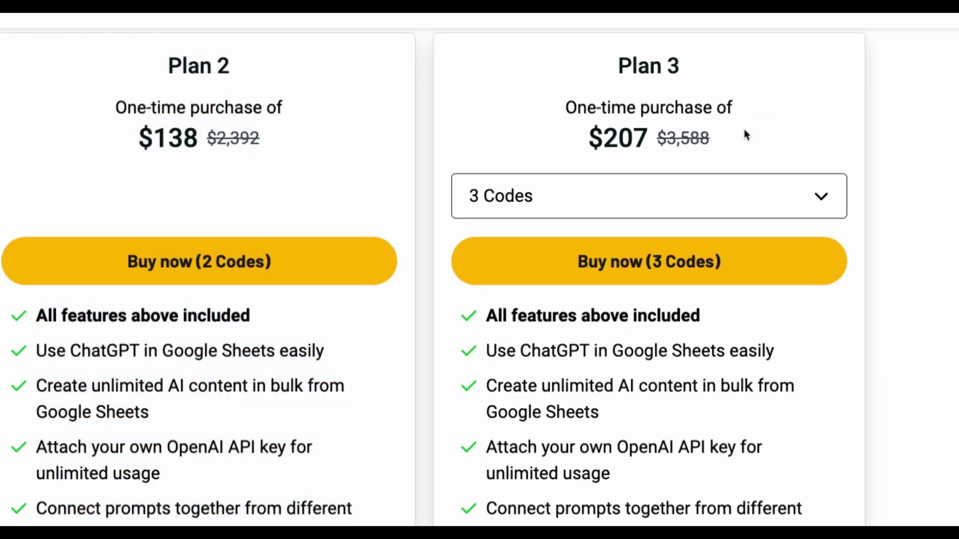
left_click_drag(585, 150, 652, 145)
left_click(626, 146)
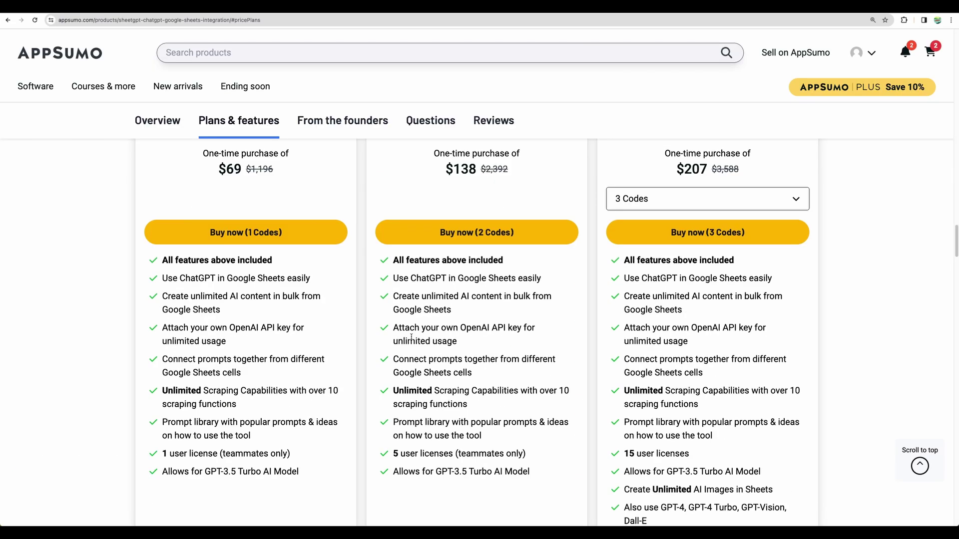
scroll(333, 316, "up", 1)
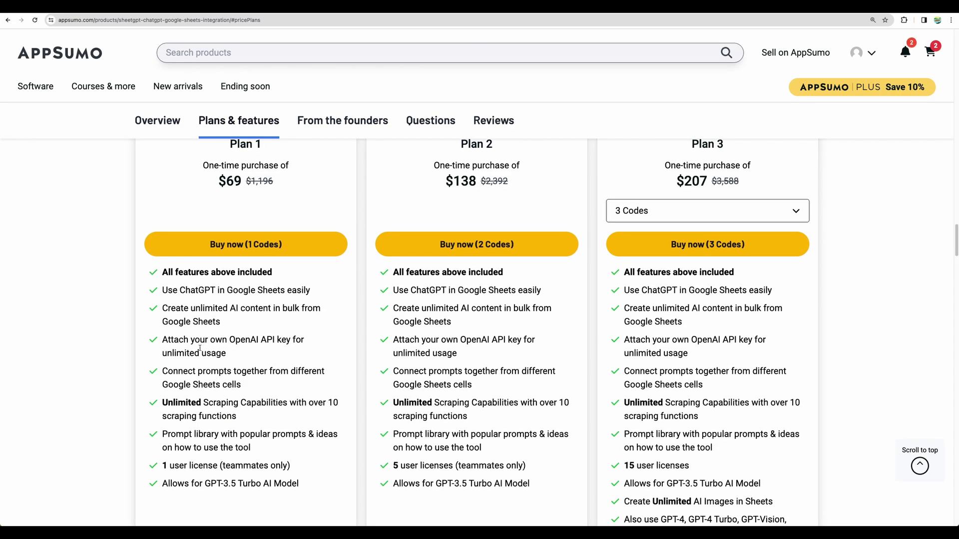
left_click_drag(162, 341, 227, 354)
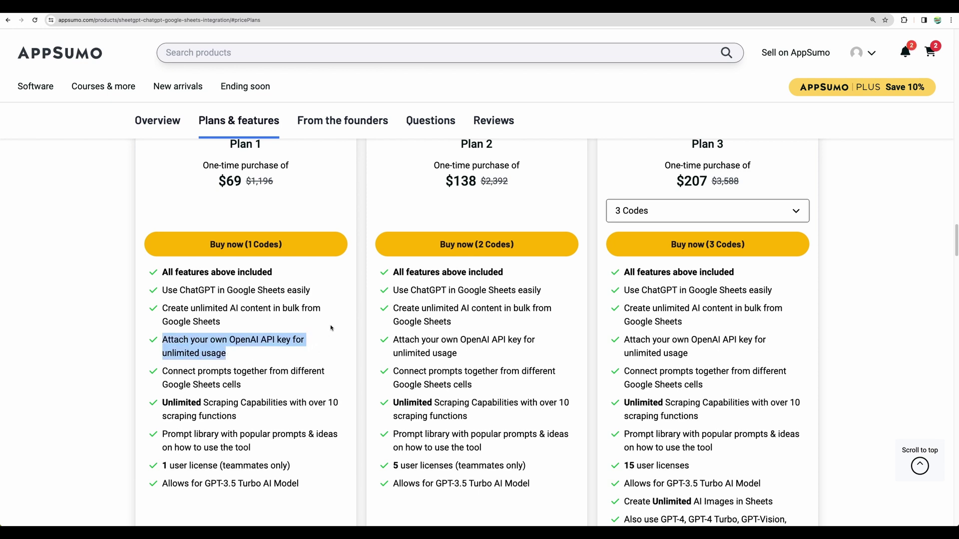
left_click(349, 327)
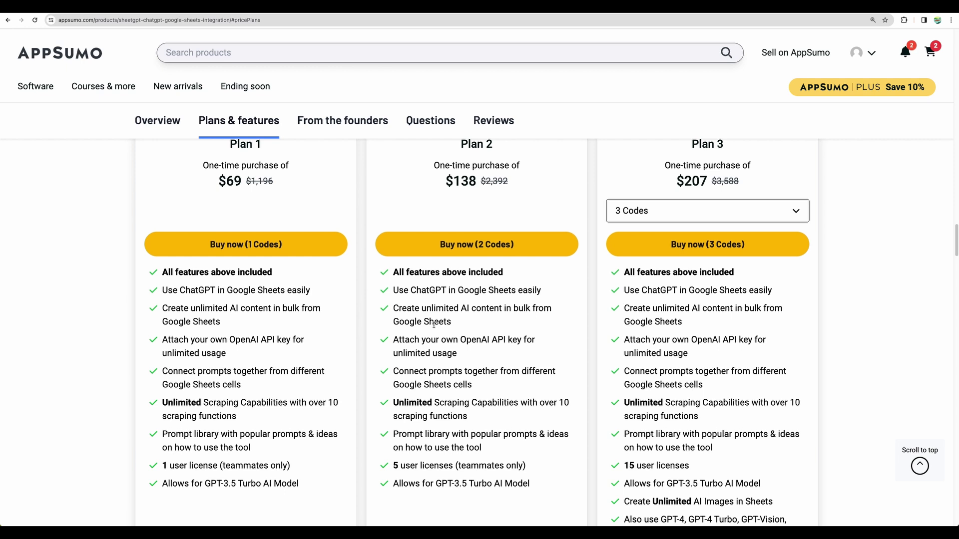
scroll(433, 325, "up", 2)
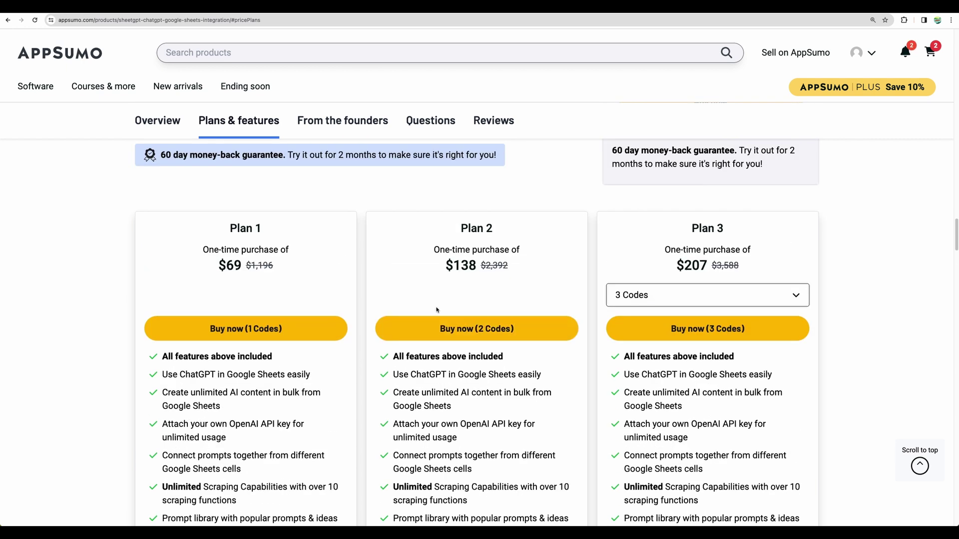
scroll(446, 274, "down", 1)
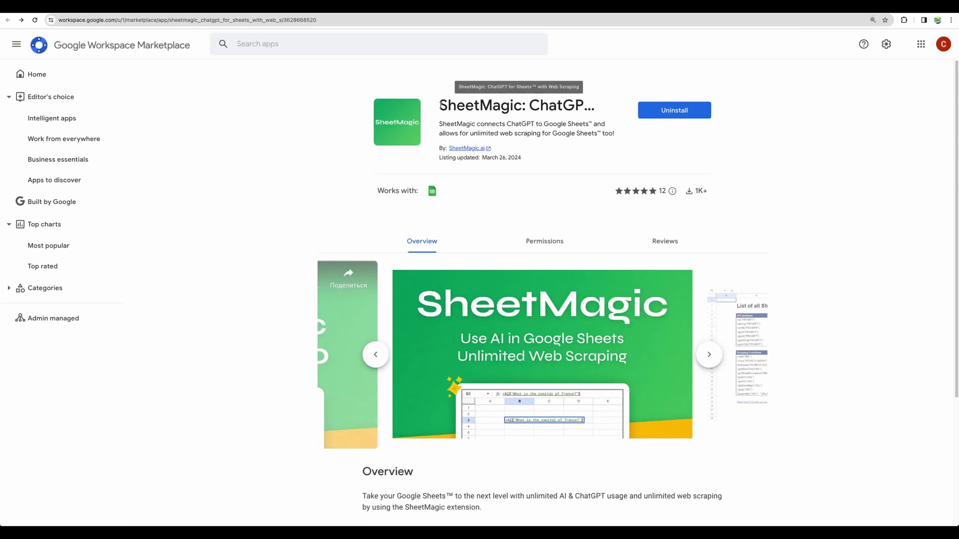
Reveal the full 'SheetMagic: ChatGPT for Sheets with Web Scraping' listing title.
left_click_drag(440, 105, 573, 157)
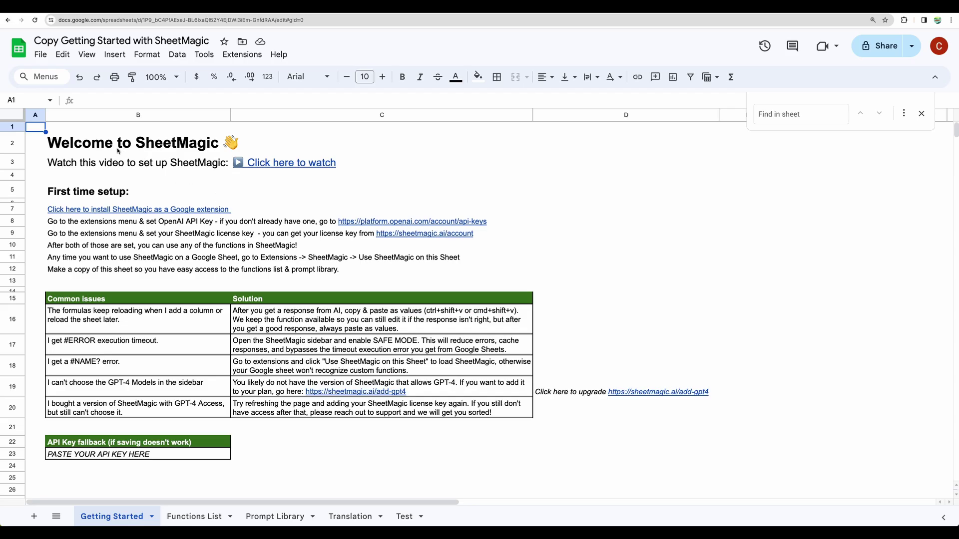
Follow the platform.openai.com/account/api-keys link in row 8 of the Getting Started tab.
left_click(118, 151)
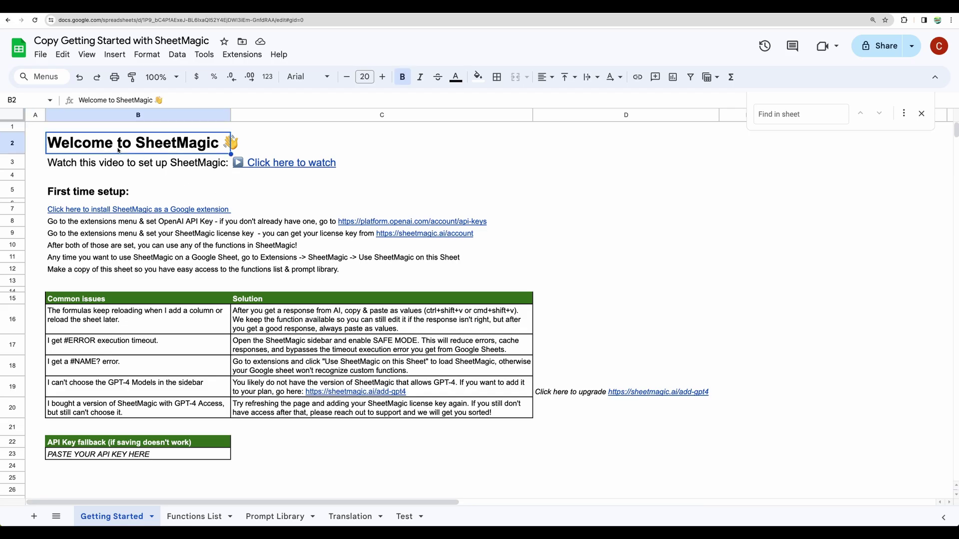
left_click(53, 222)
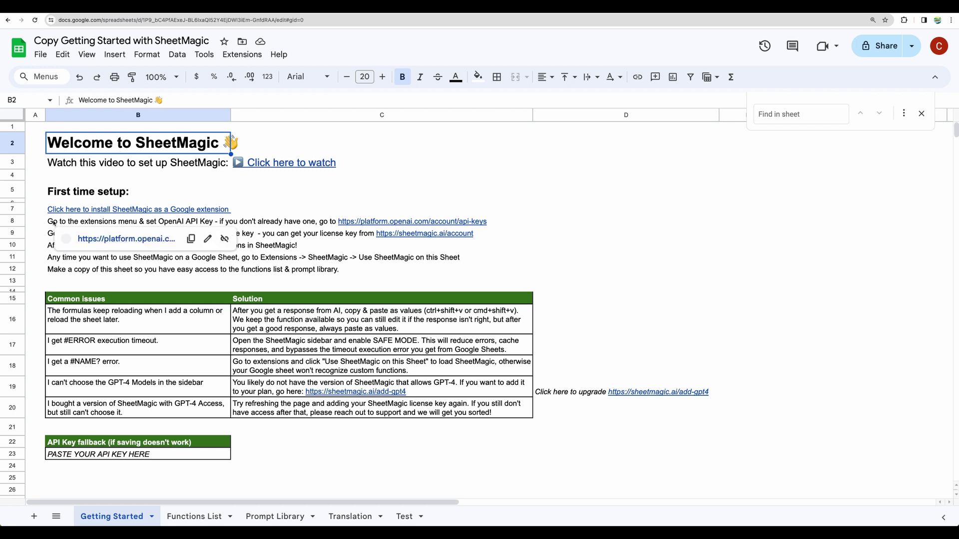
left_click(281, 222)
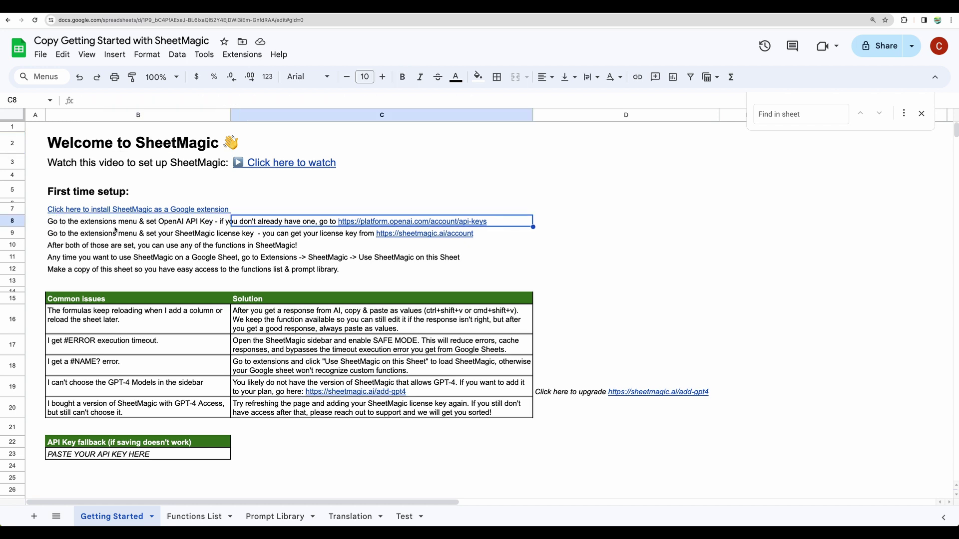
mouse_move(116, 228)
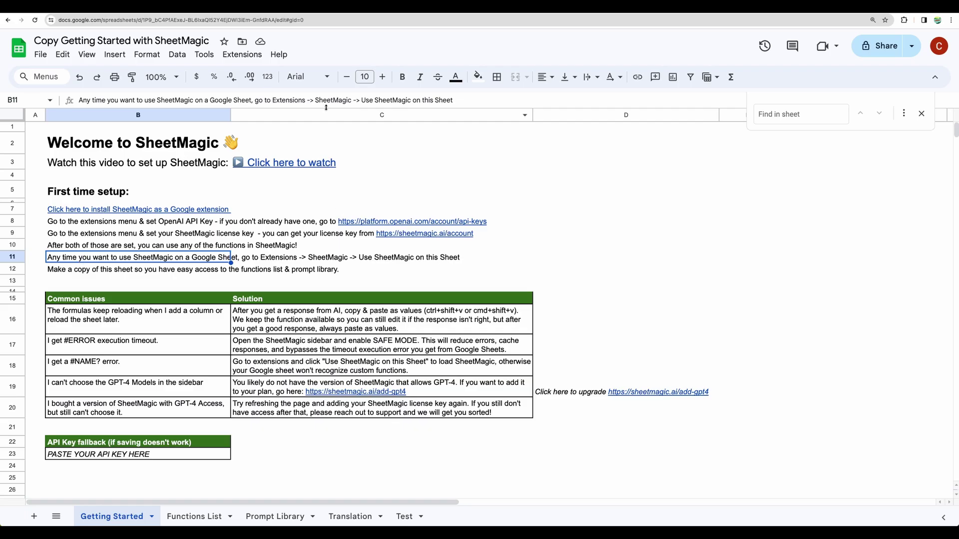
Go to the SheetMagic add-on in the Extensions menu.
left_click(244, 55)
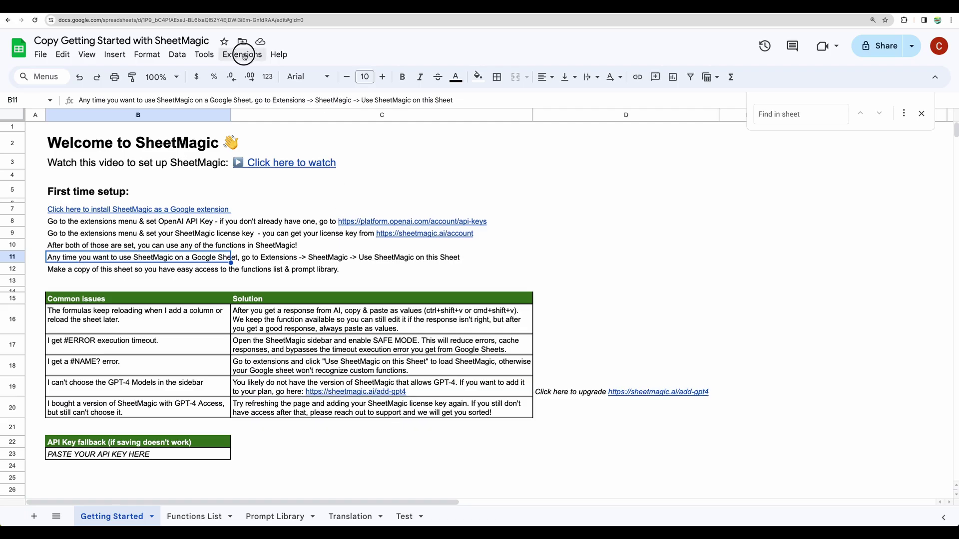
mouse_move(437, 184)
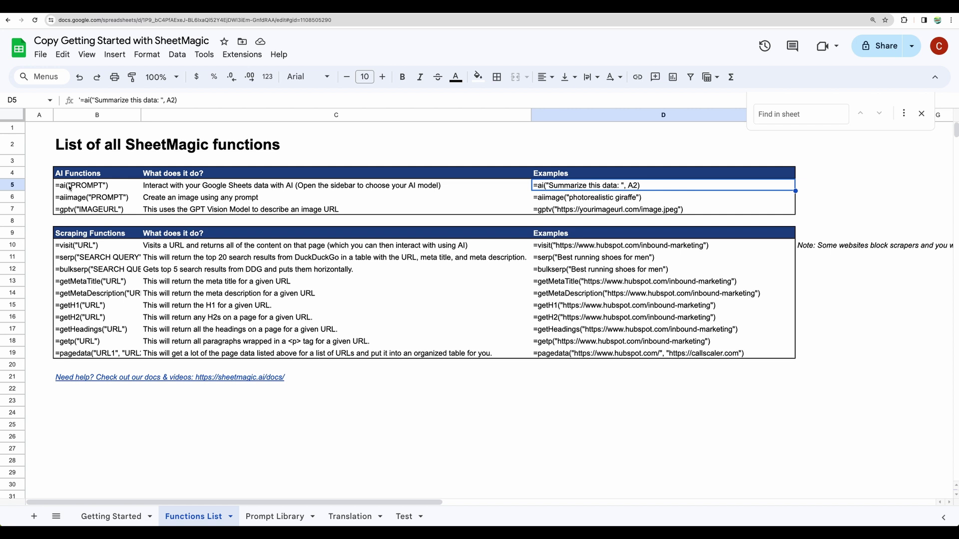
Look over the =aiimage and =ai summarize example formulas in D5 and D6.
left_click(604, 194)
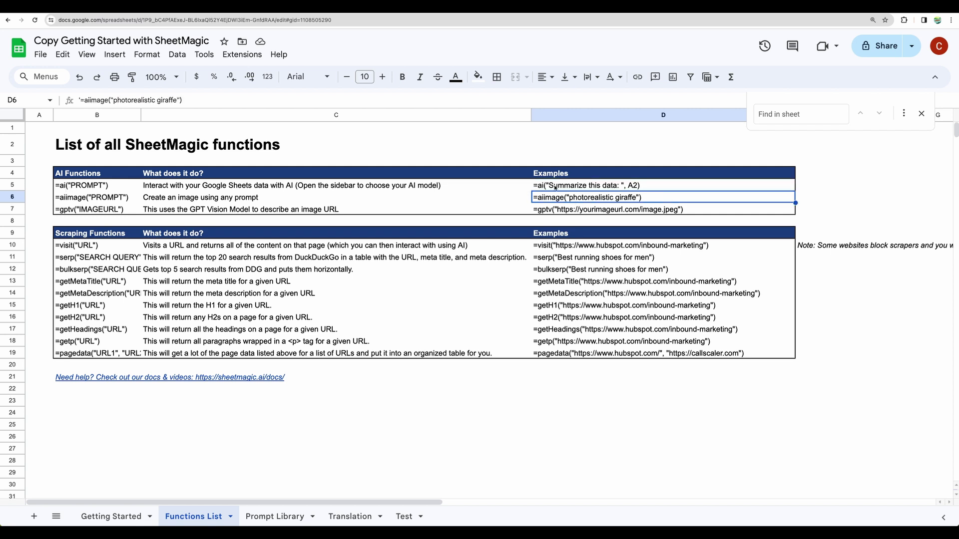
left_click(558, 187)
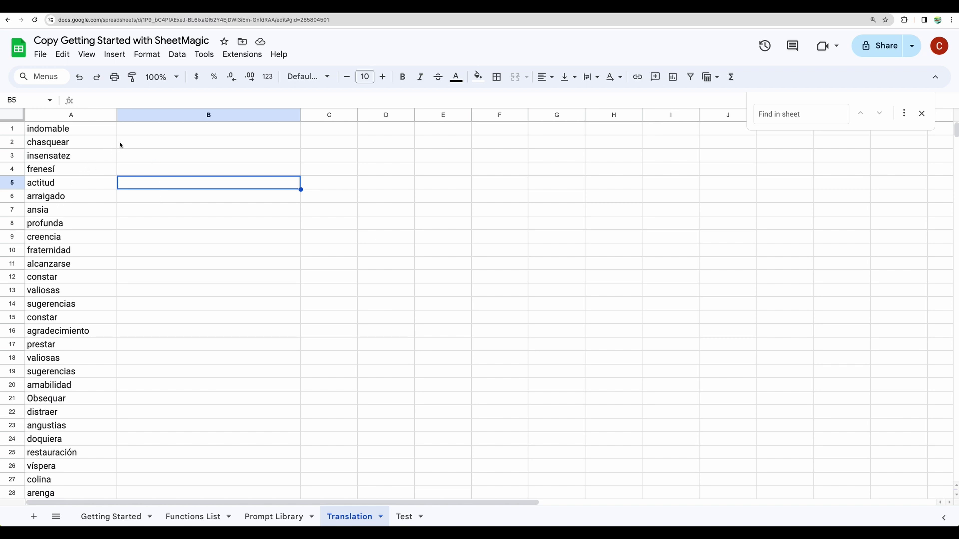
Start an =AI formula in B1 and paste in the translation prompt.
left_click(145, 131)
double_click(147, 128)
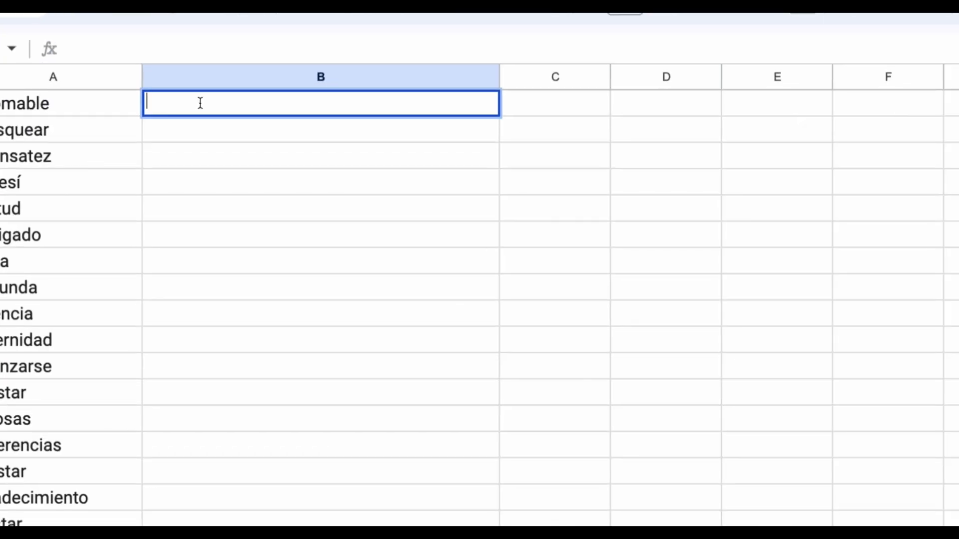
type("=AI")
left_click(203, 141)
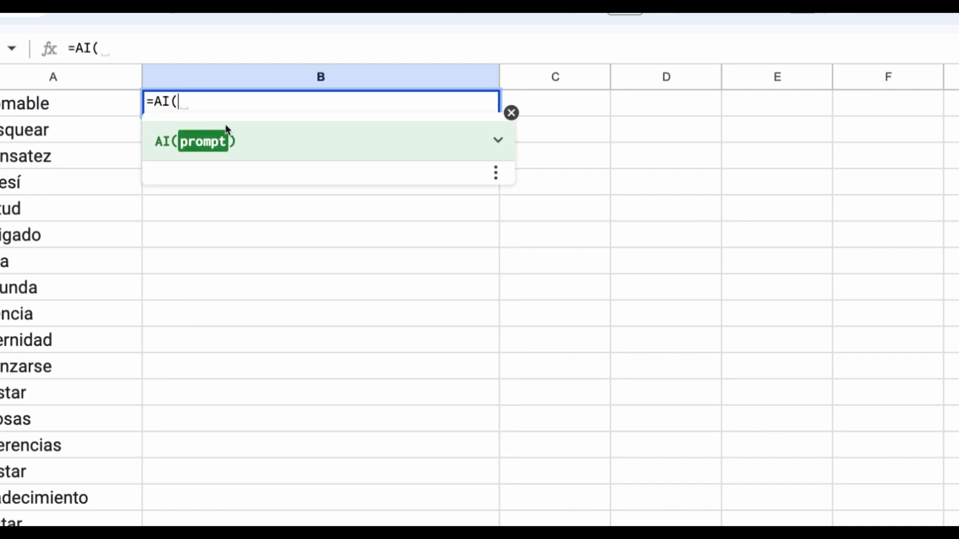
type("\"")
type("ranslate Spanish word provided to English, and give example of its usage in English and Spanish. Word:")
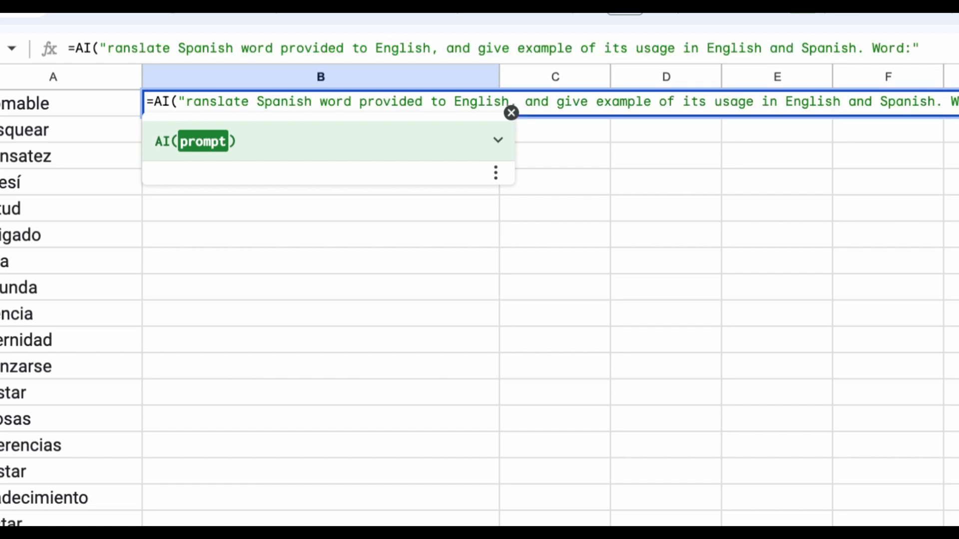
Fix the prompt by adding 'an' and removing an extra space, then close it with ', A1)'.
left_click(184, 101)
left_click(680, 103)
left_click(597, 103)
type("an")
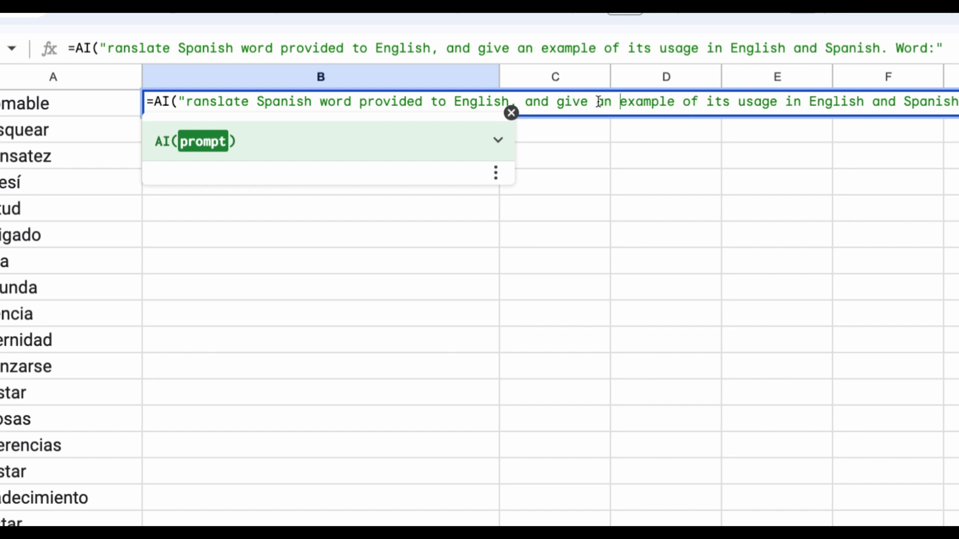
left_click_drag(730, 103, 951, 103)
left_click(752, 117)
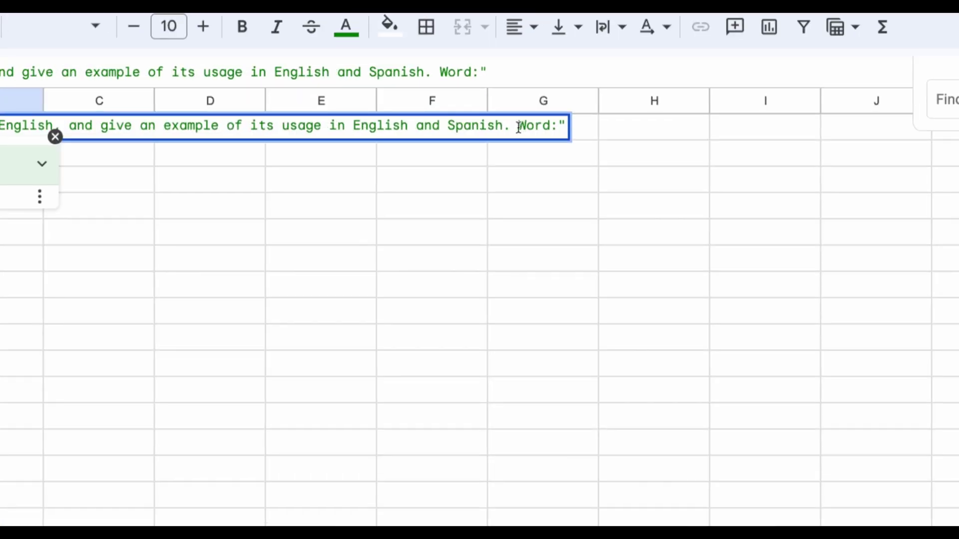
type(", ")
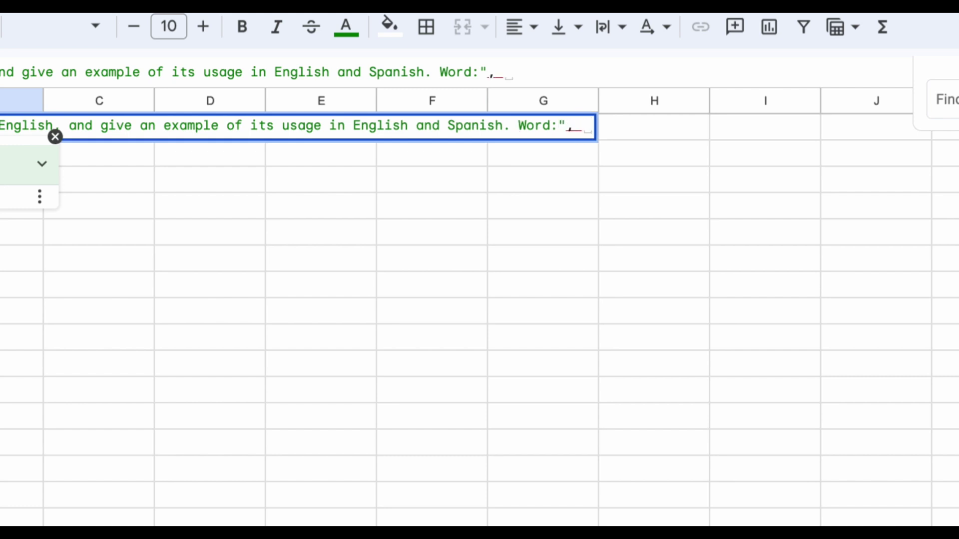
type("A")
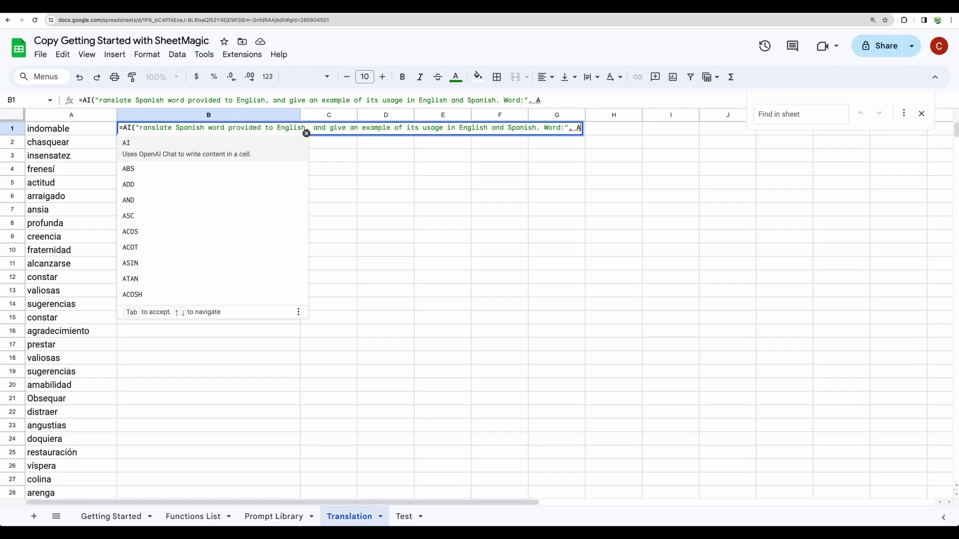
type("1")
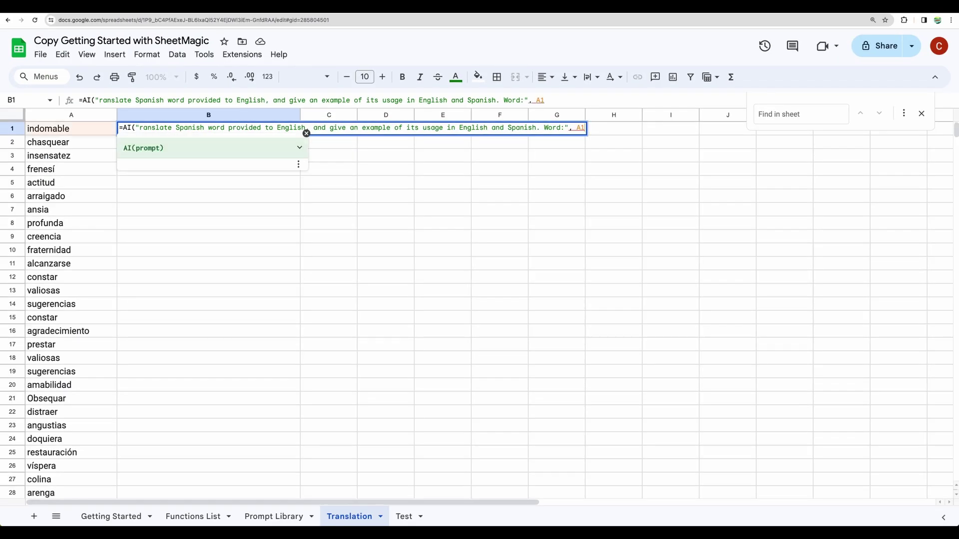
type(")")
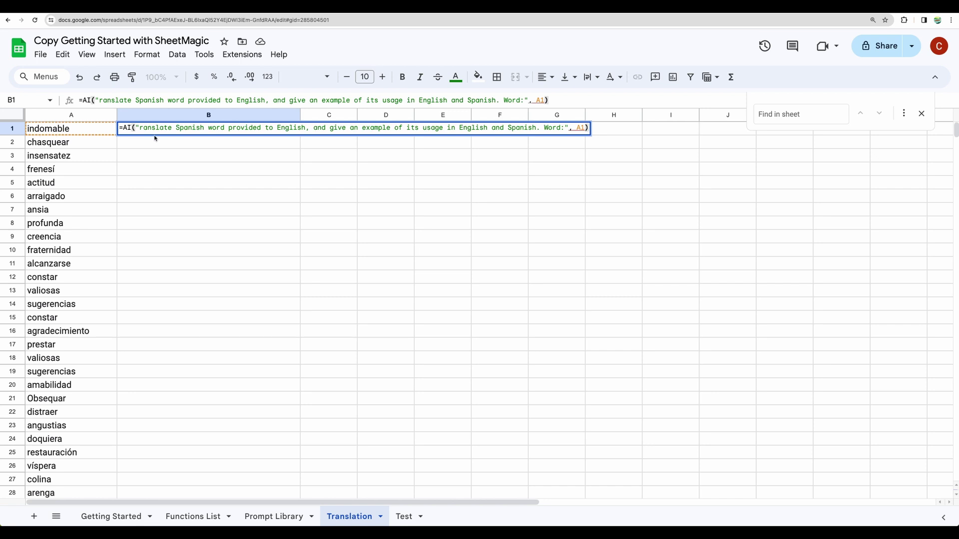
Commit the B1 translation formula and fill it down through B8.
key("Return")
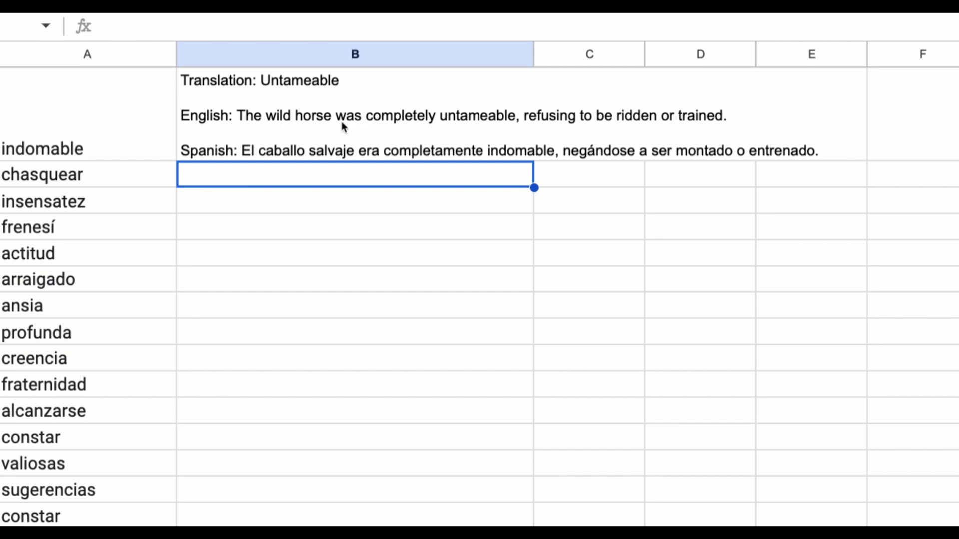
left_click(499, 150)
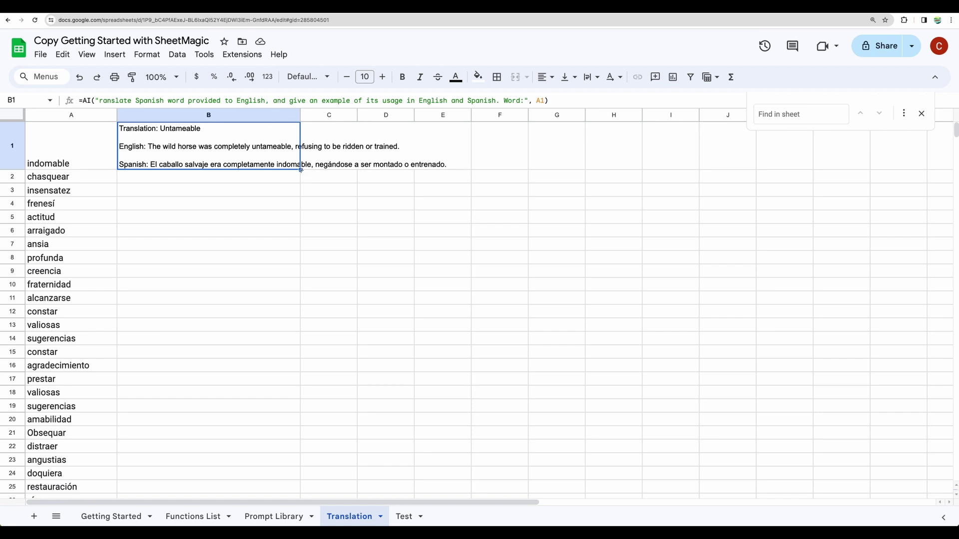
left_click_drag(298, 170, 290, 260)
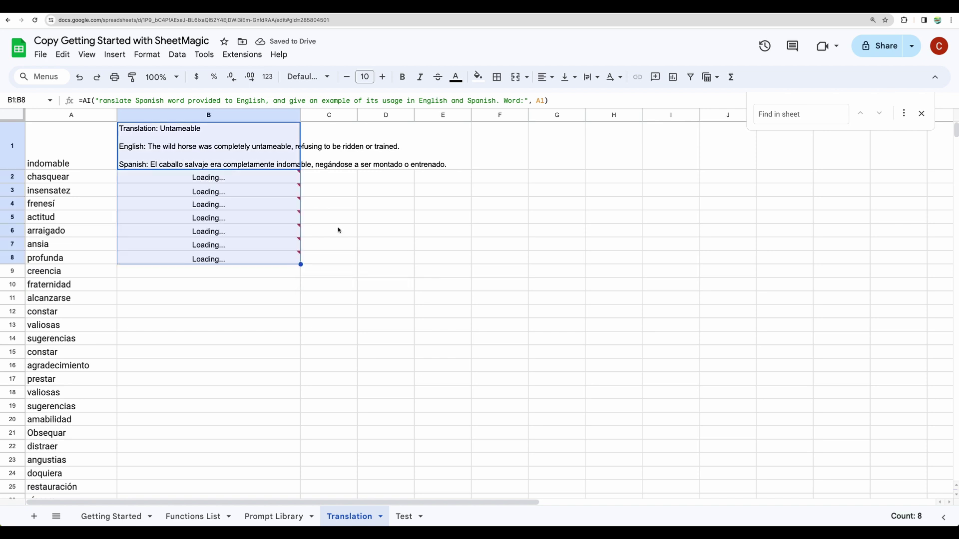
Check that the B2 and B3 formulas reference A2 and A3.
left_click(150, 196)
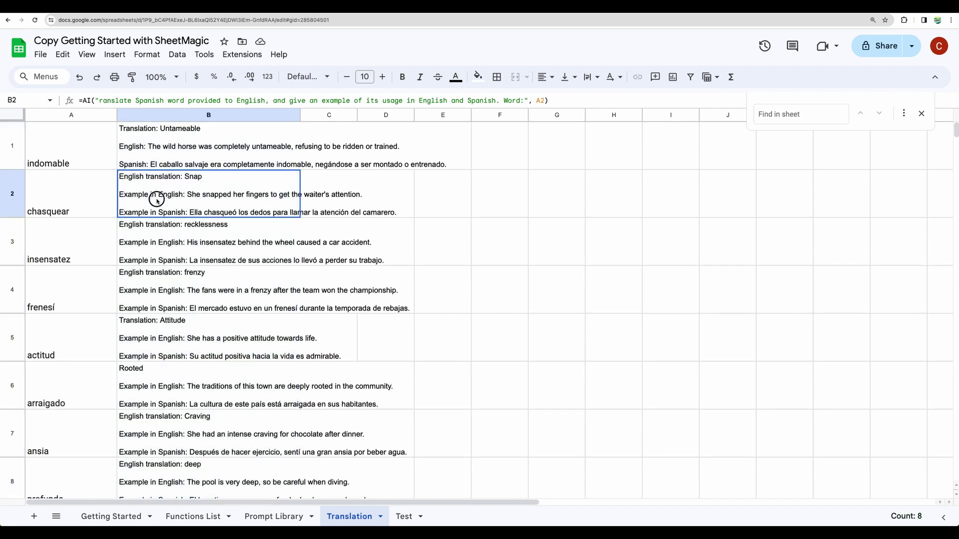
scroll(142, 195, "down", 1)
left_click(93, 190)
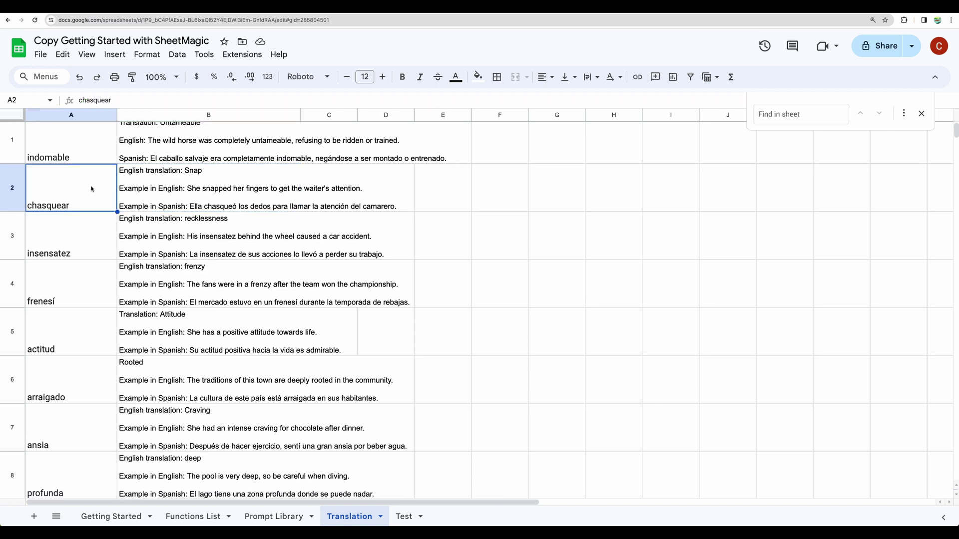
left_click(142, 241)
scroll(94, 260, "down", 1)
scroll(94, 260, "down", 1)
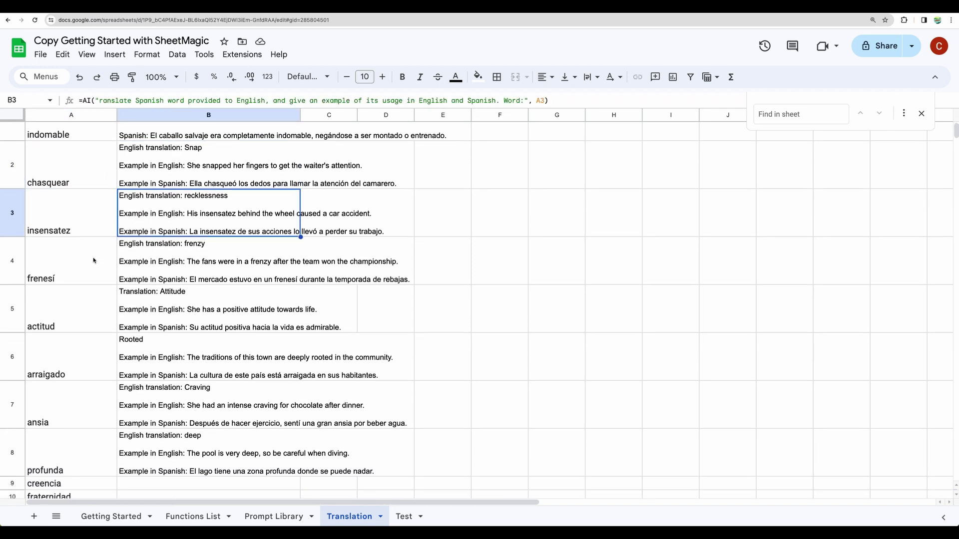
scroll(93, 260, "up", 1)
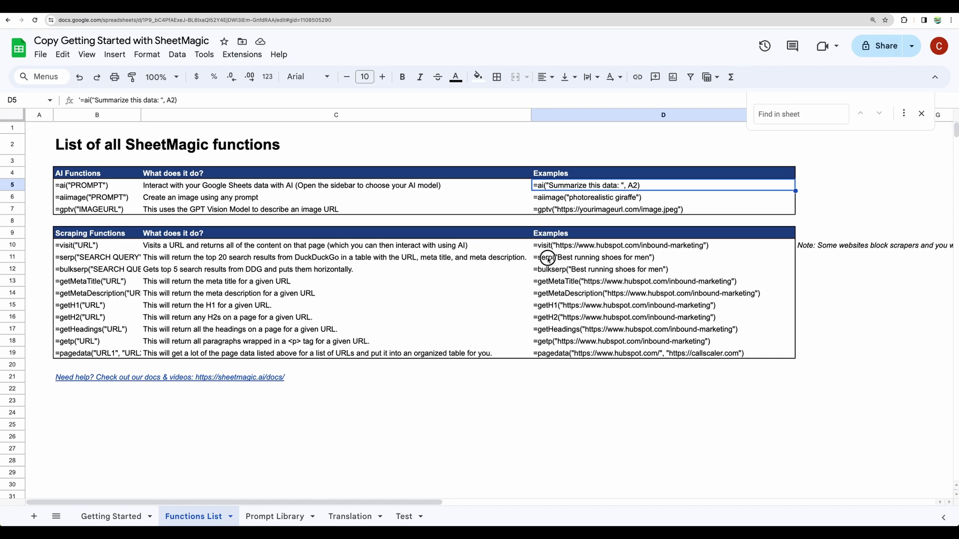
Select the =serp example formula on the Functions List sheet.
left_click(549, 259)
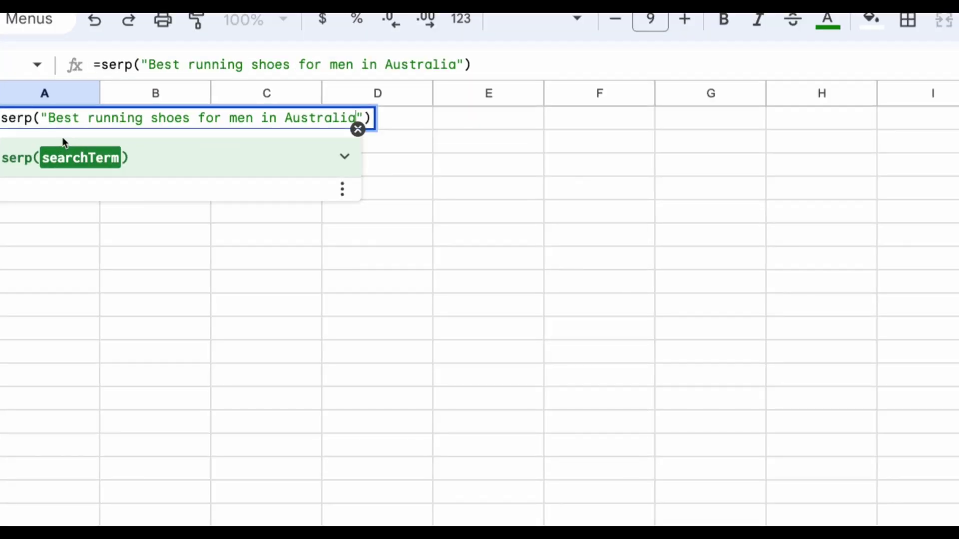
Run the serp search in A1 and widen columns A and B for titles and descriptions.
key("Return")
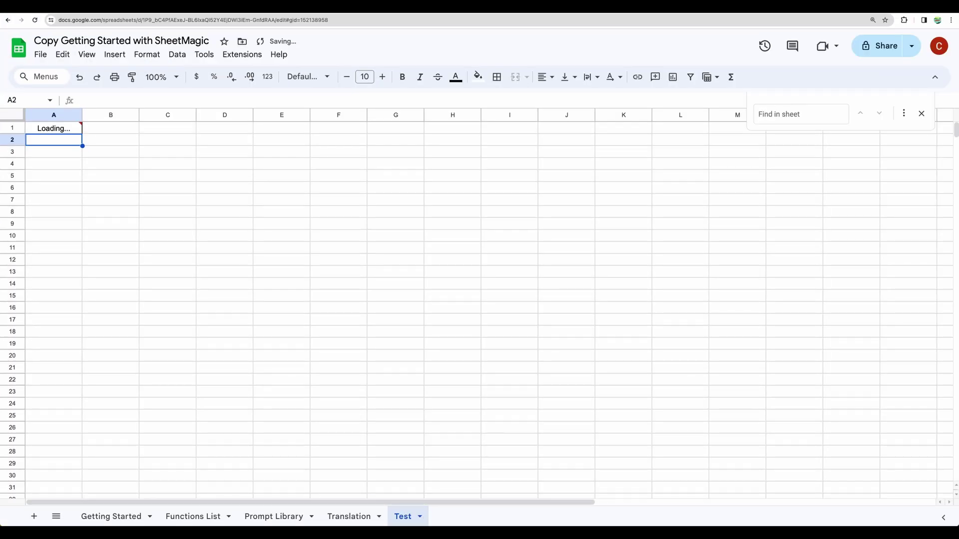
left_click_drag(139, 115, 255, 115)
left_click_drag(81, 115, 199, 115)
left_click_drag(373, 115, 473, 115)
Read the A1 formula and the B1, B3 and B8 snippets, then return to Functions List.
left_click(112, 129)
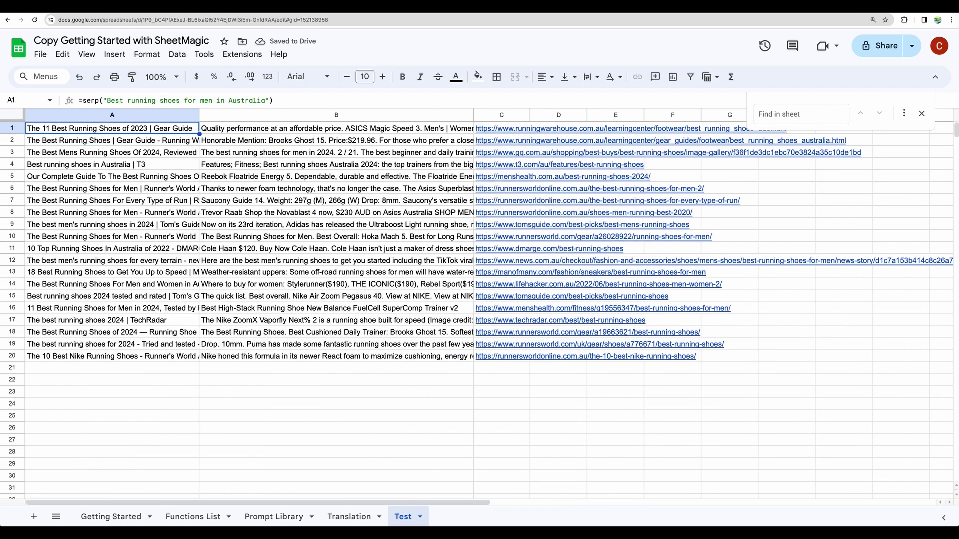
double_click(336, 128)
double_click(336, 152)
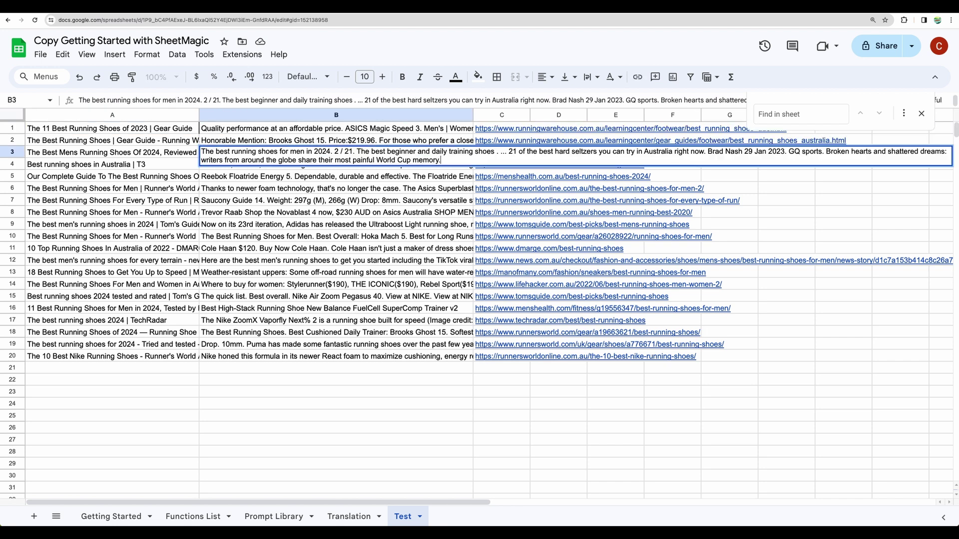
left_click(336, 212)
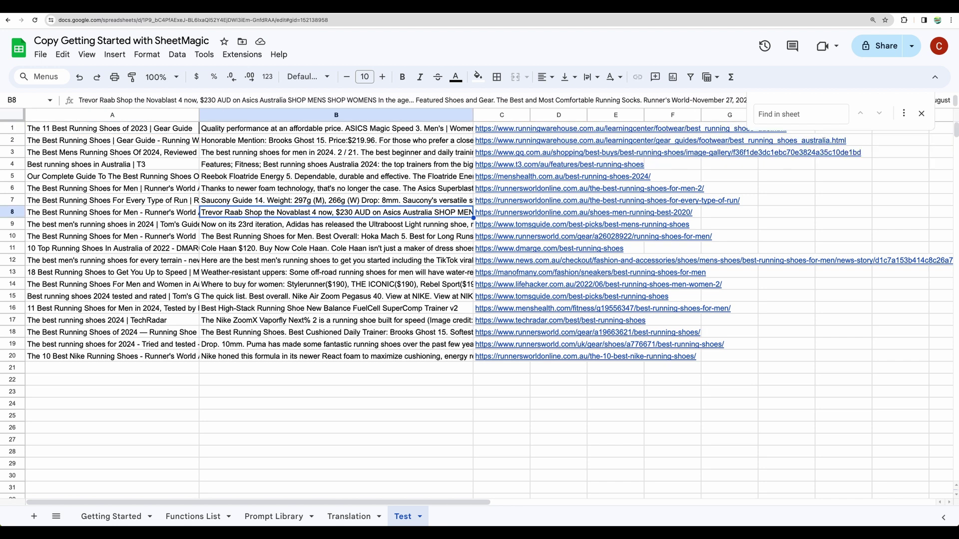
left_click(193, 516)
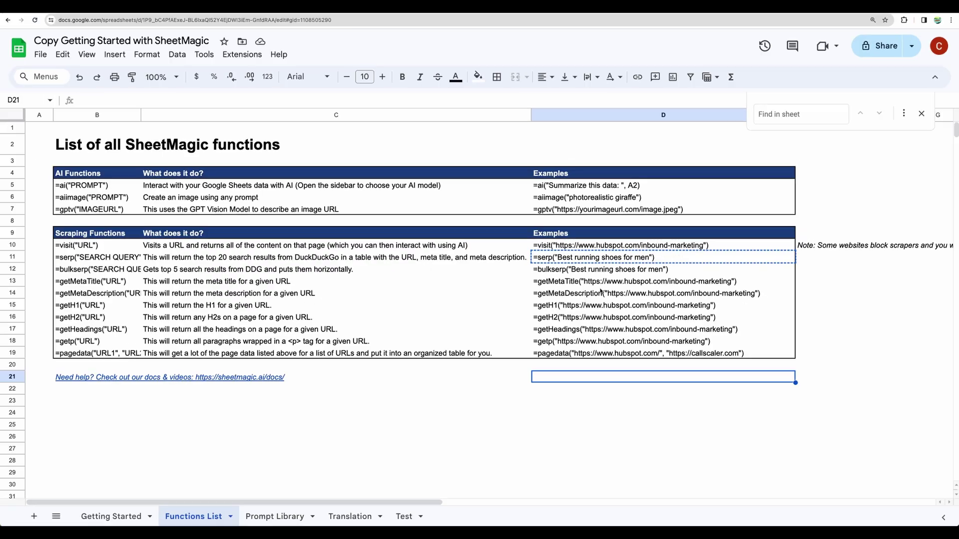
Open the Prompt Library sheet and expand the SEO Optimized Article prompt in C3.
left_click(483, 227)
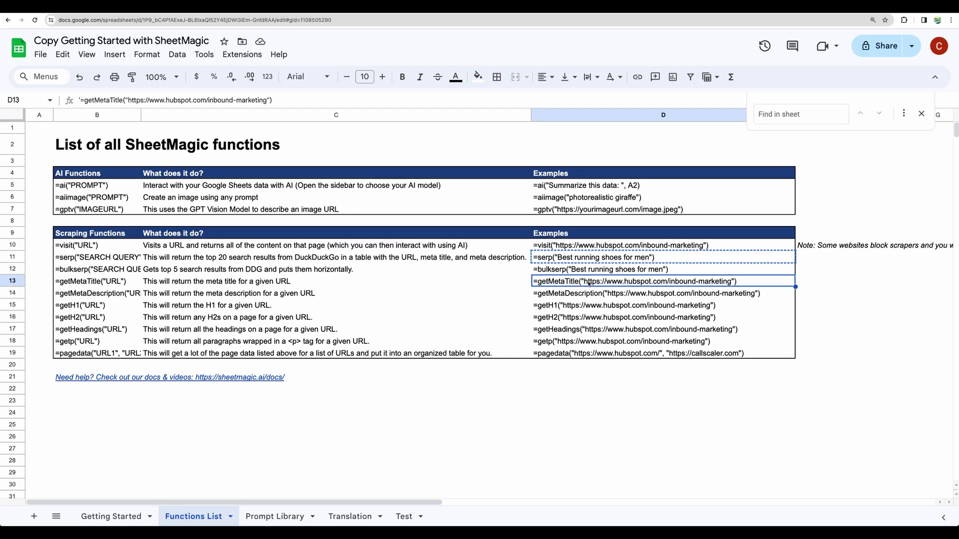
left_click(274, 516)
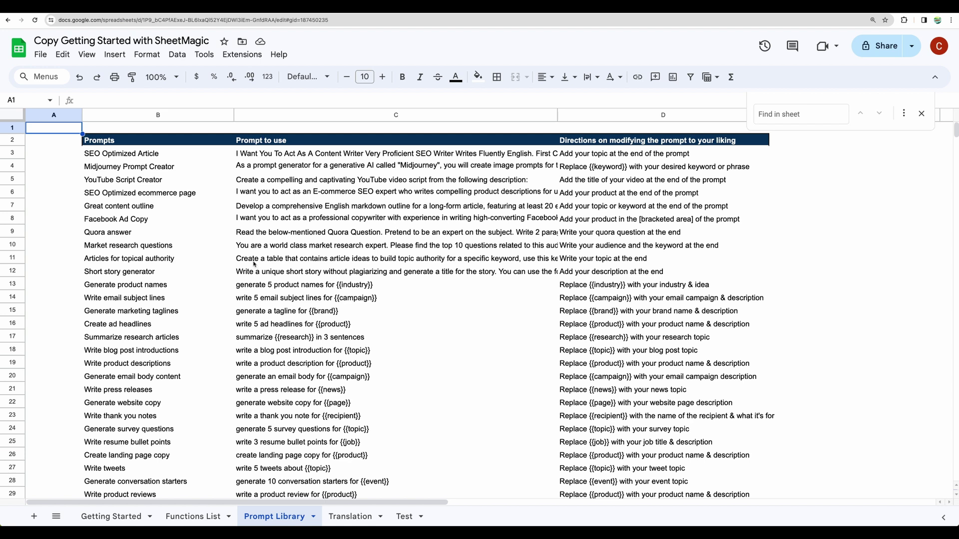
scroll(250, 249, "down", 8)
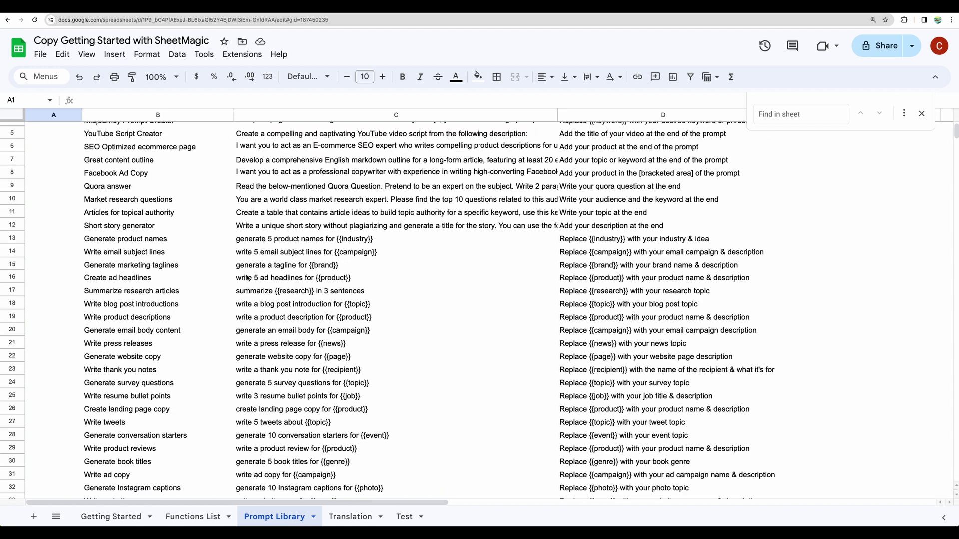
scroll(248, 282, "up", 6)
scroll(248, 282, "up", 2)
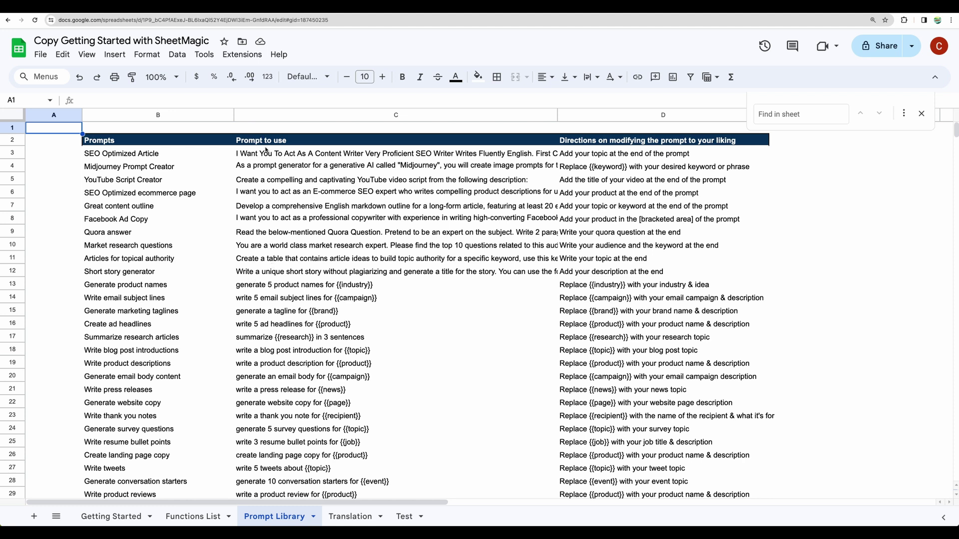
double_click(324, 153)
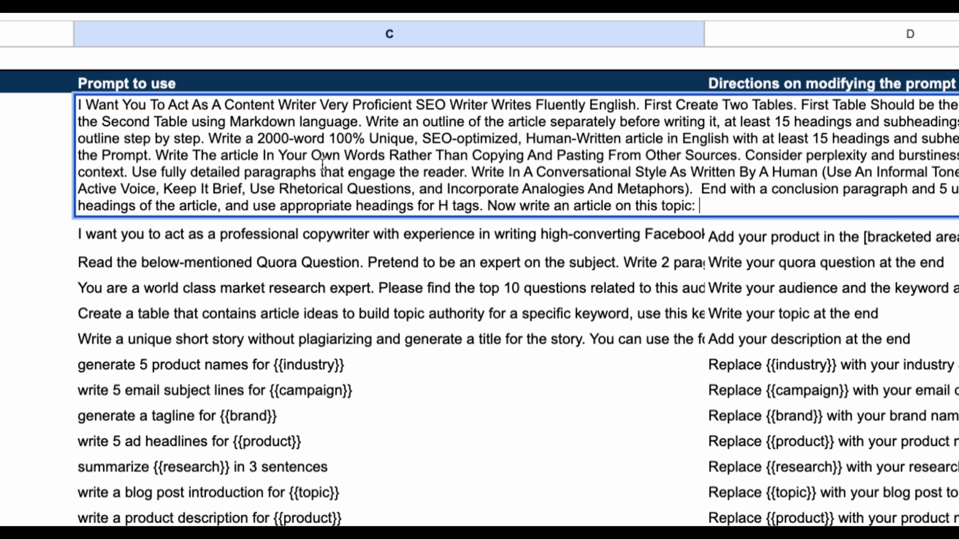
Copy the SEO Optimized Article prompt and switch to the Test sheet.
key("Escape")
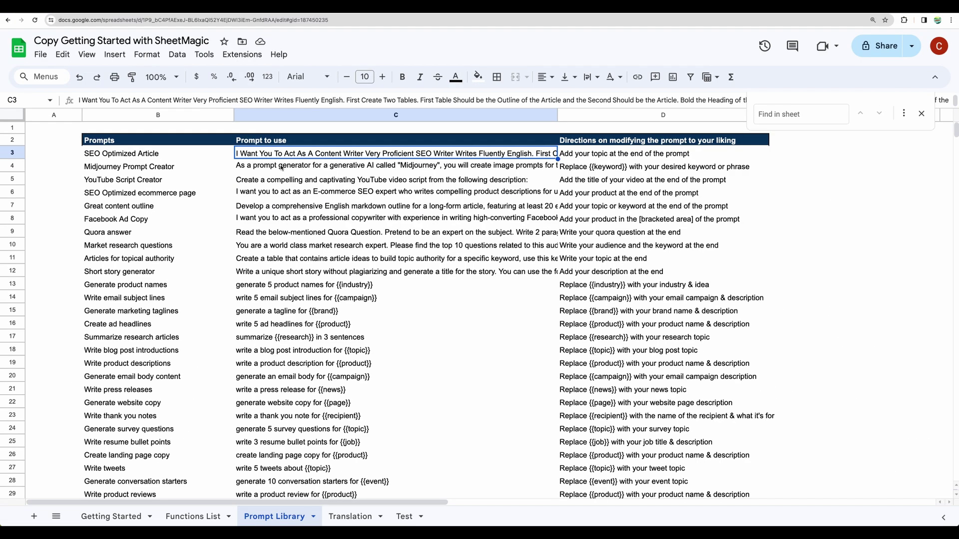
key("ctrl+c")
left_click(404, 517)
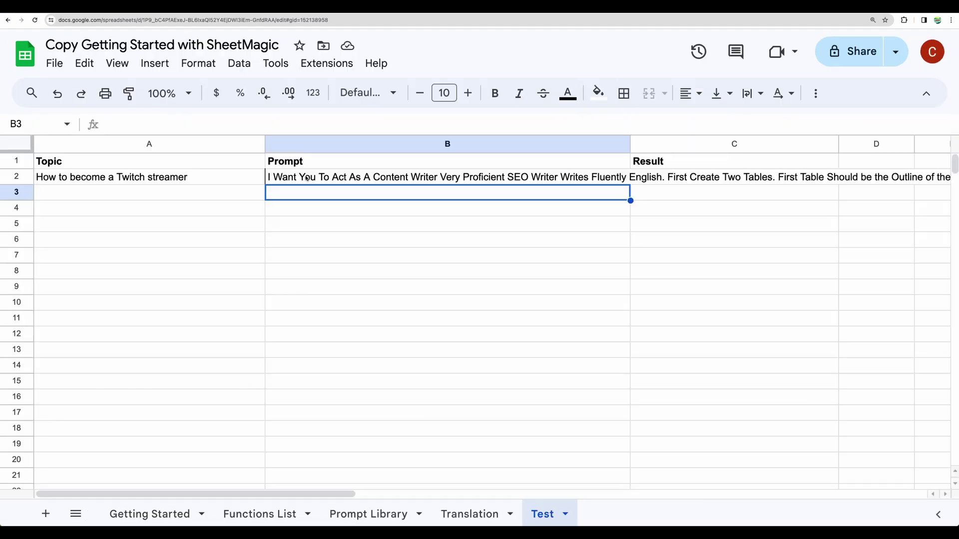
Check the Twitch streamer topic in A2 and the prompt in B2, then start editing C2.
left_click(175, 181)
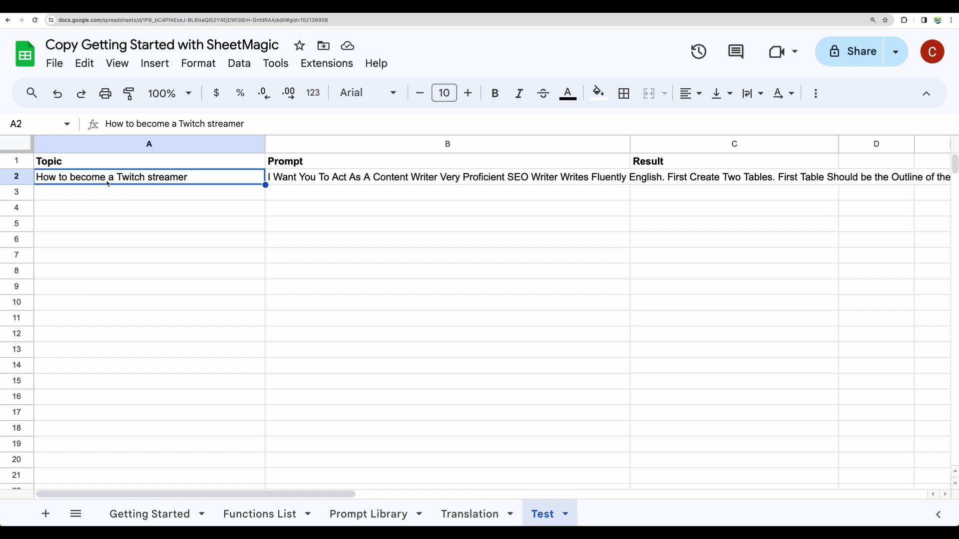
left_click(322, 179)
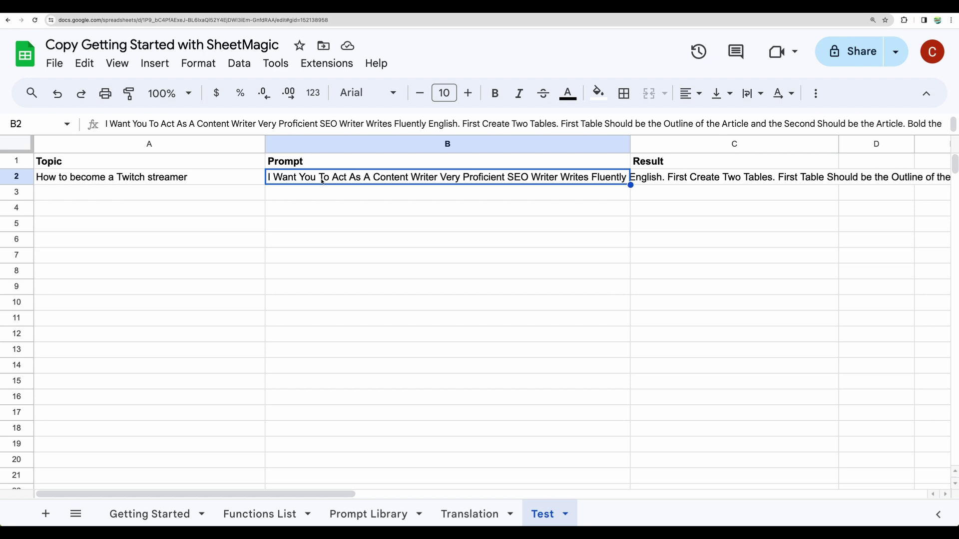
key("Return")
key("Tab")
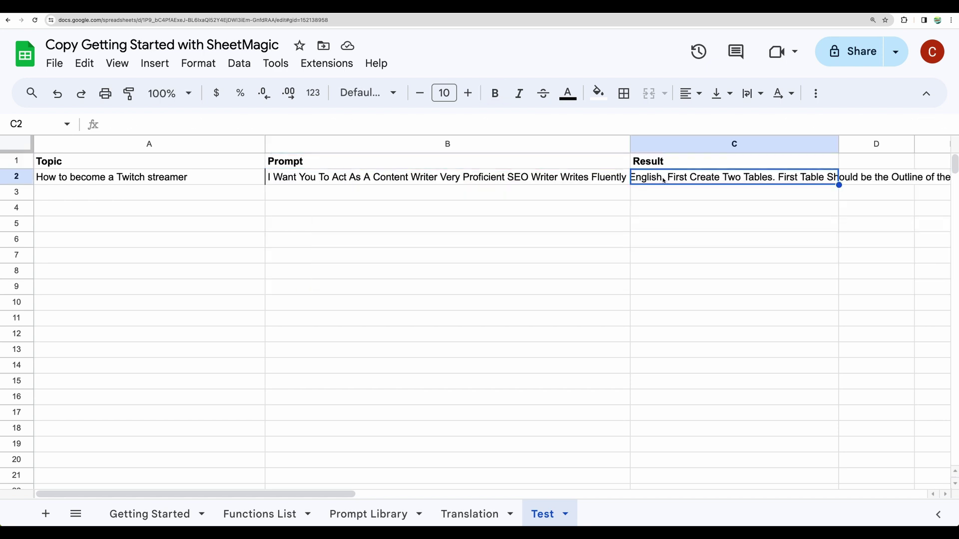
double_click(664, 178)
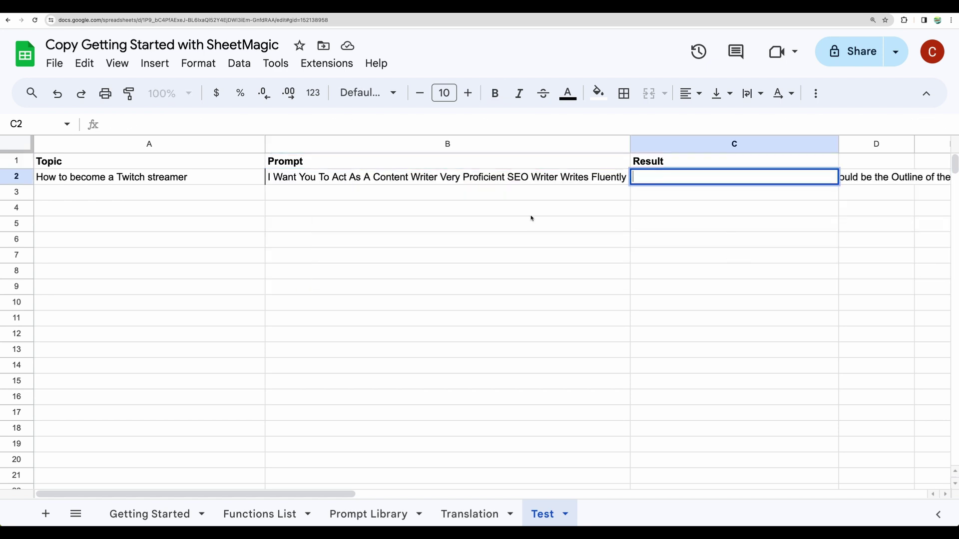
left_click(438, 204)
double_click(689, 177)
Enter =AI(B2, A2) in C2 to generate an article from the prompt and topic.
type("=AI")
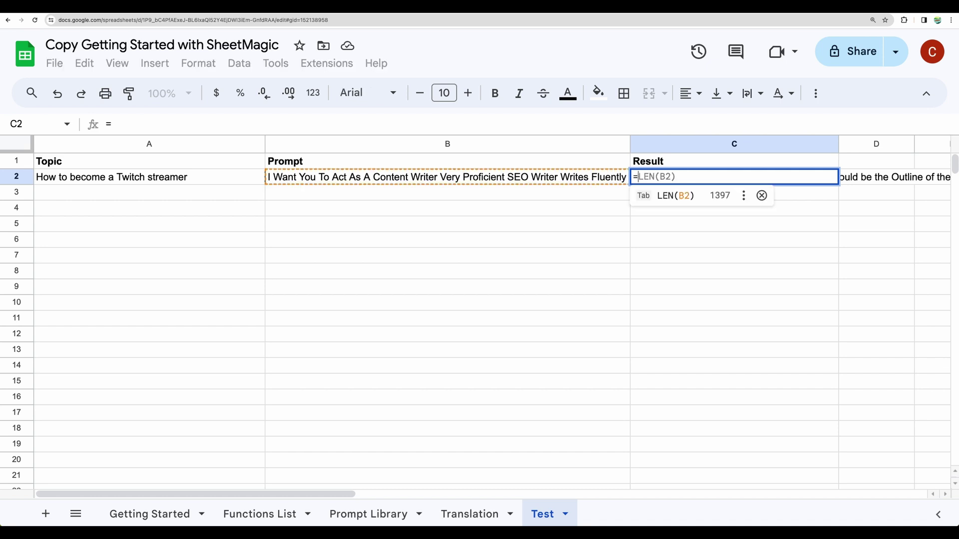
left_click(694, 213)
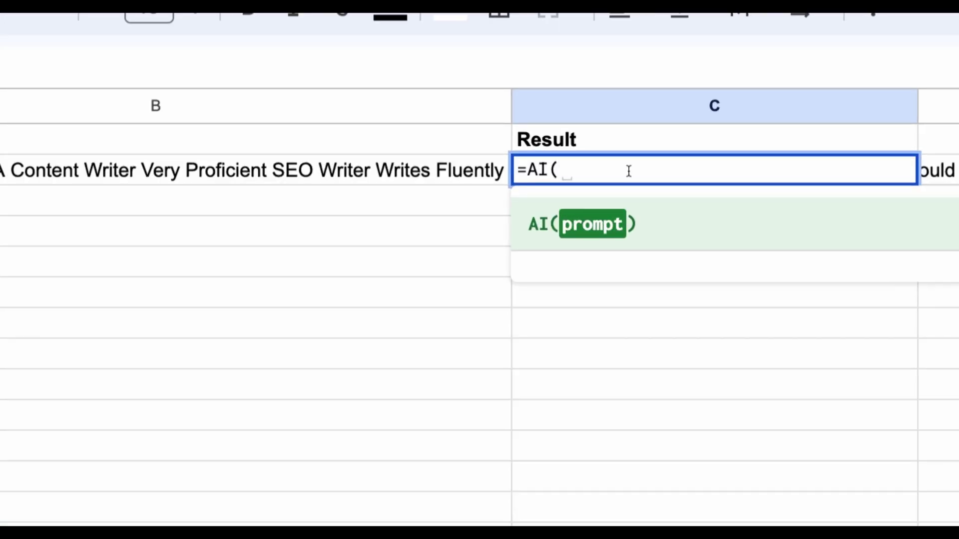
type("B")
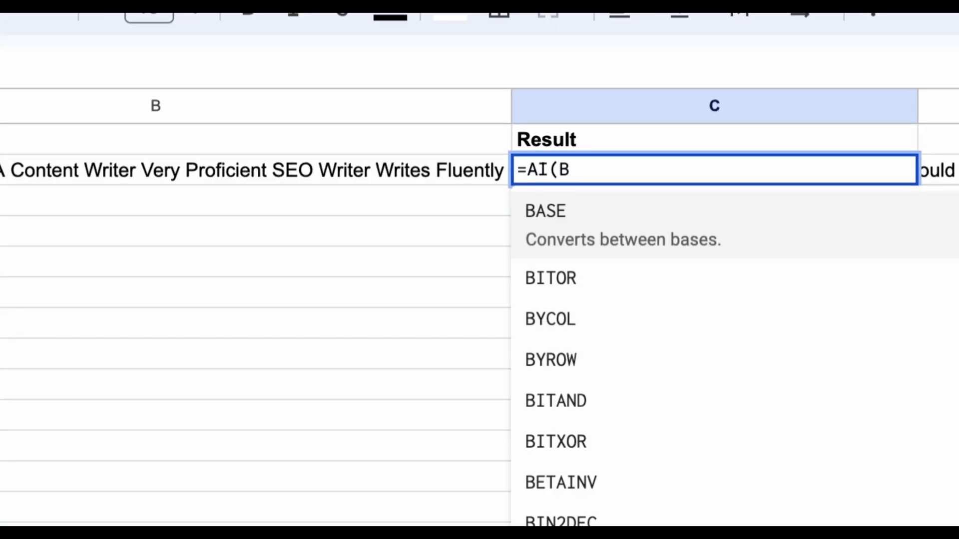
type("2")
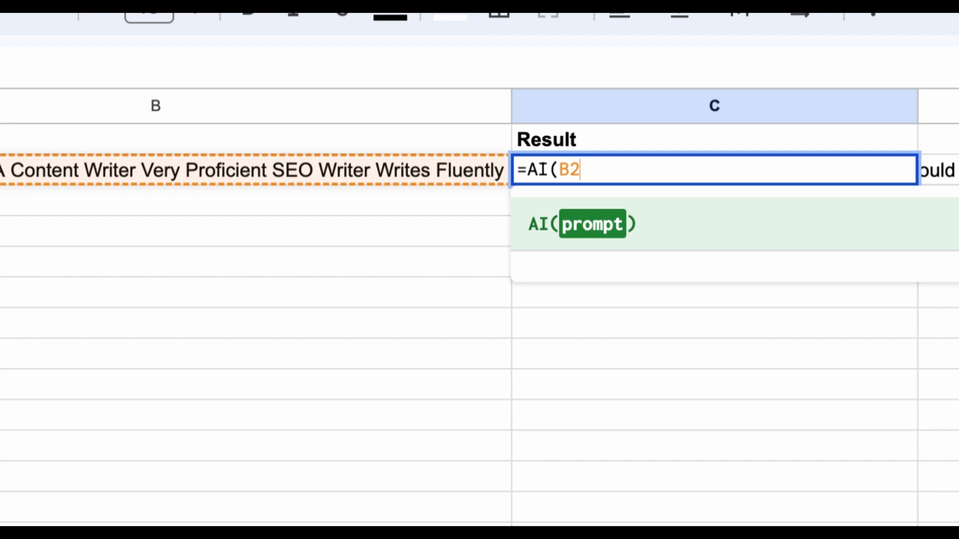
type(", ")
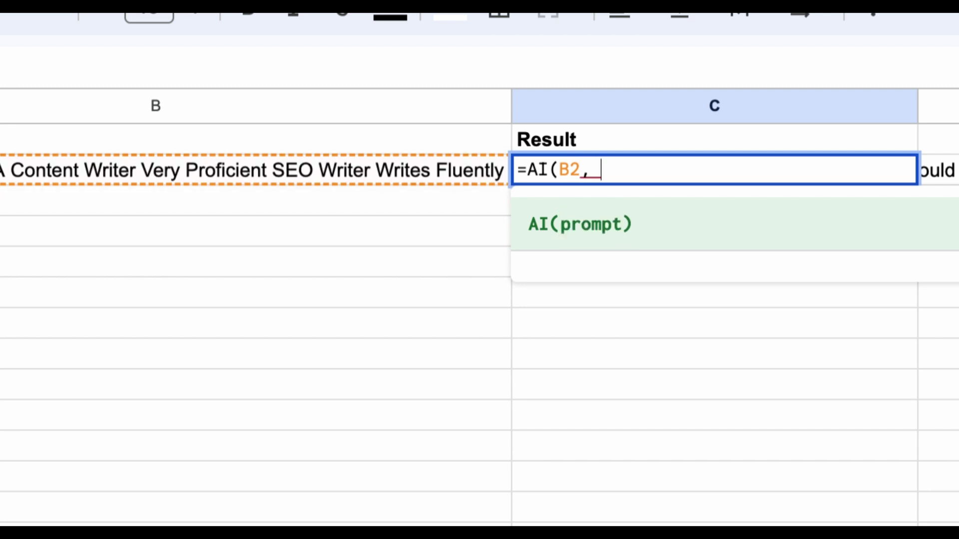
type("A2)")
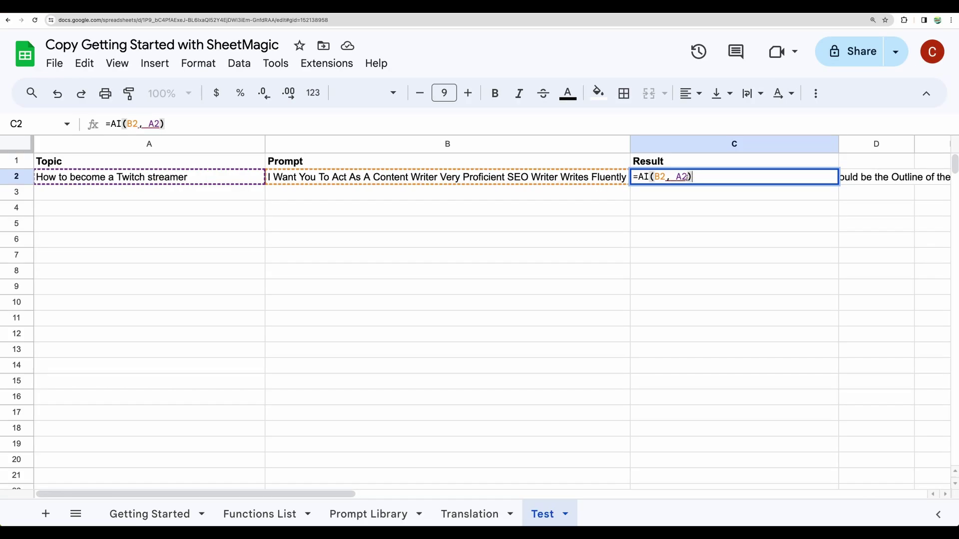
key("Return")
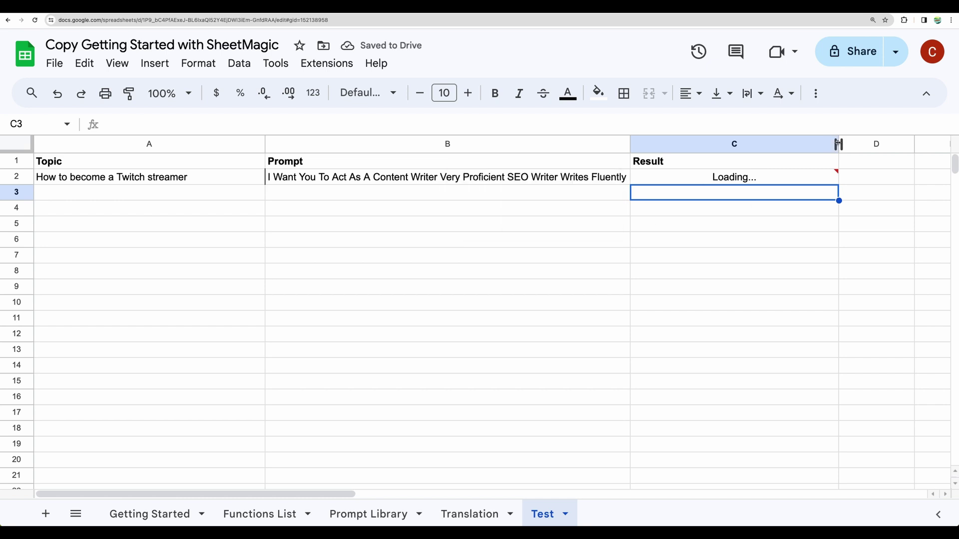
Widen column C and review the full prompt in B2.
left_click_drag(838, 144, 925, 143)
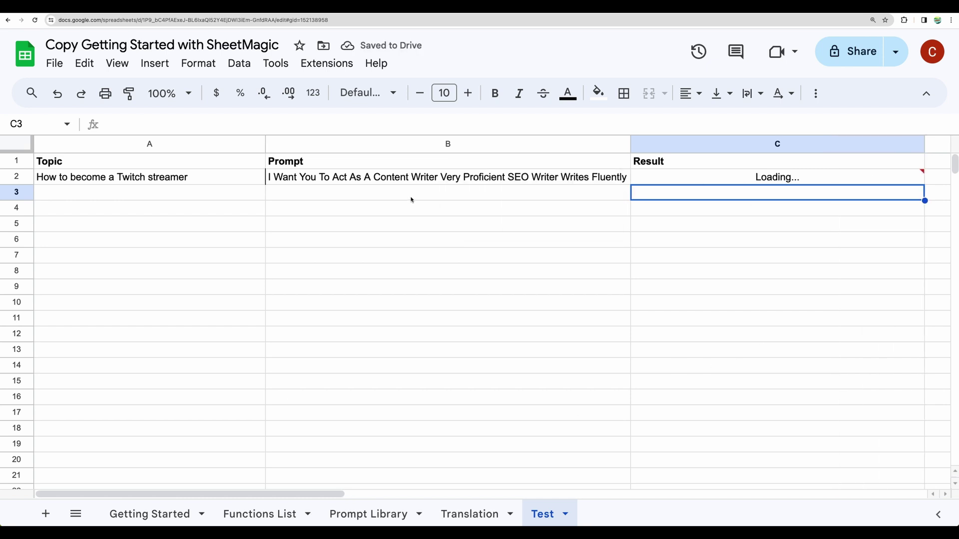
double_click(302, 179)
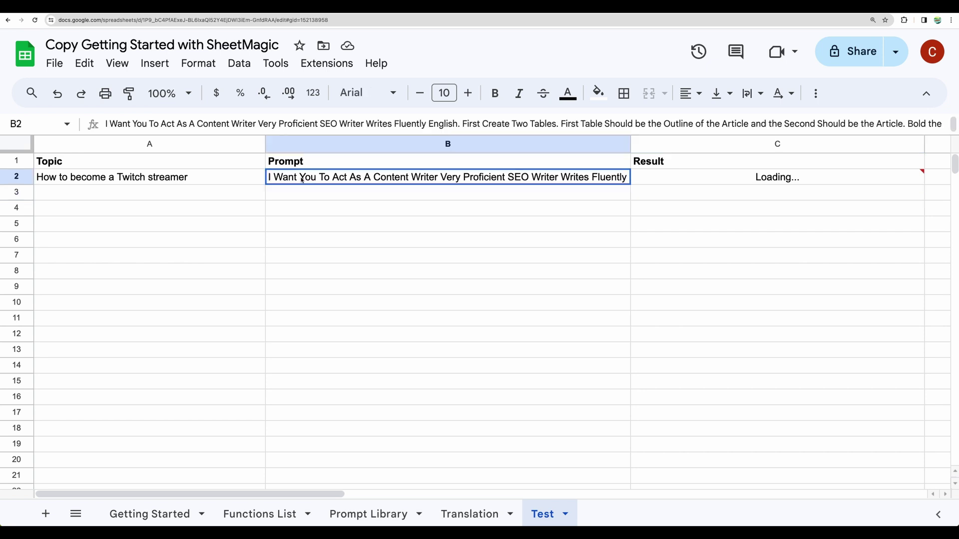
left_click(429, 322)
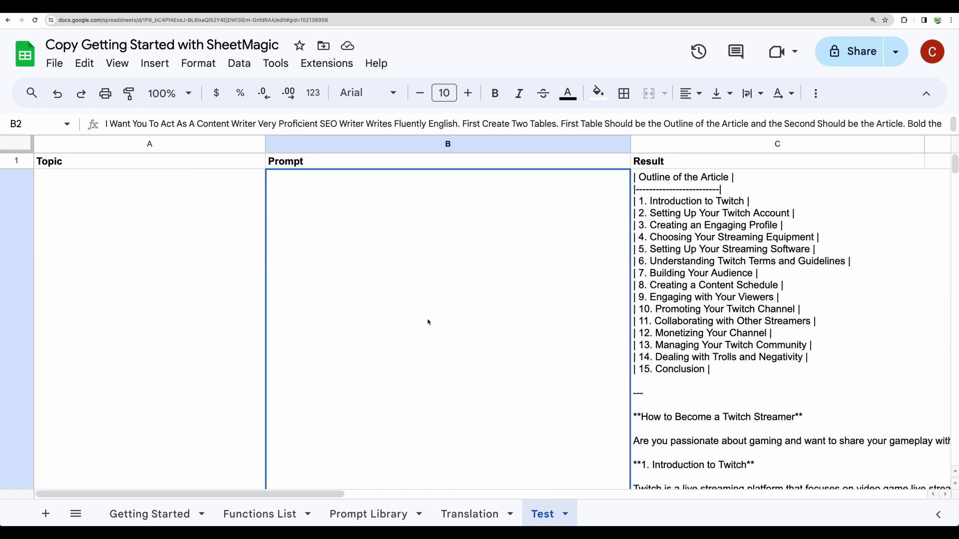
Scroll through the generated Twitch streamer article and select C2.
scroll(684, 217, "down", 5)
scroll(685, 218, "down", 9)
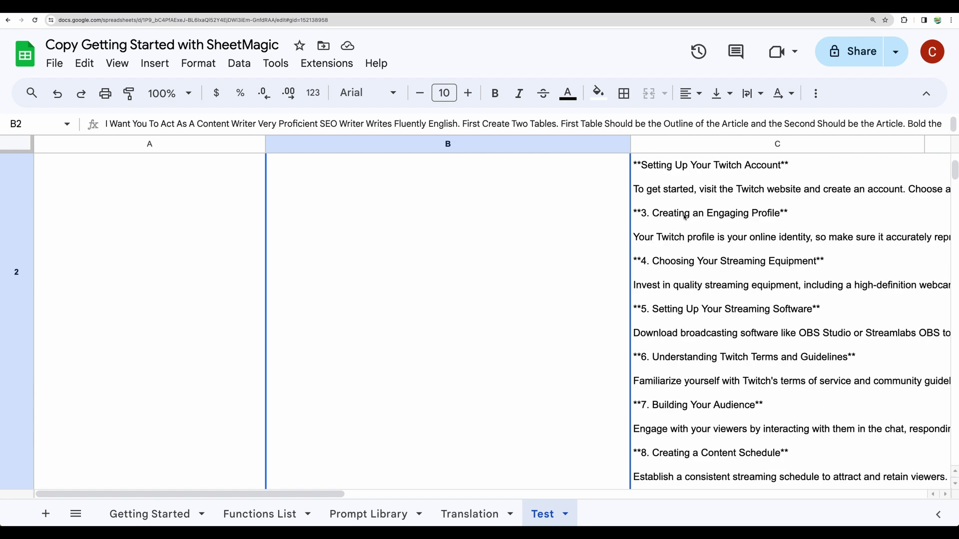
scroll(684, 217, "up", 7)
scroll(684, 217, "up", 5)
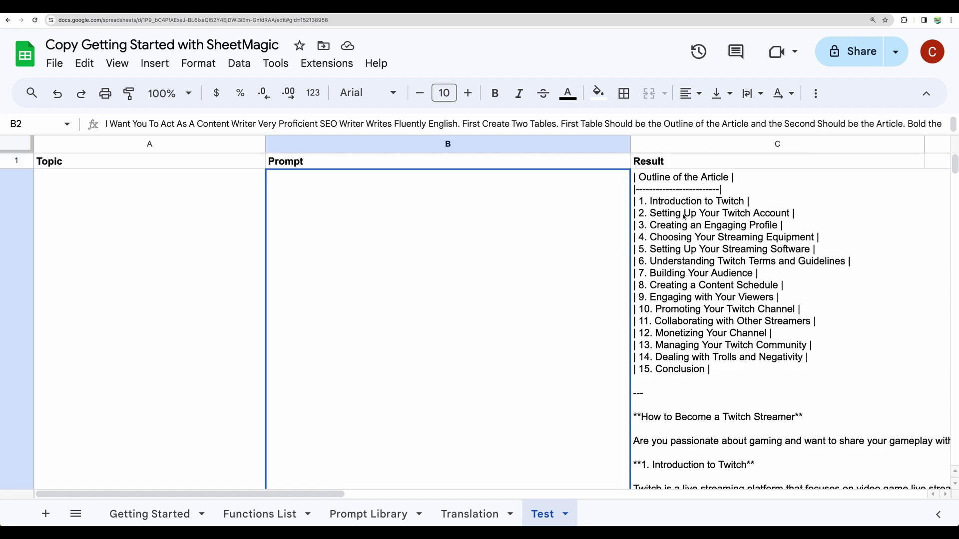
left_click(680, 216)
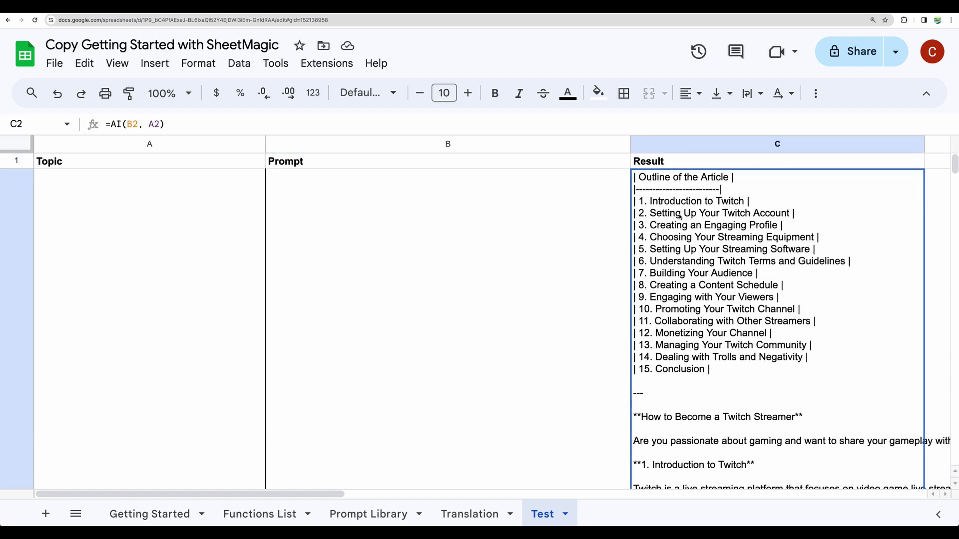
Copy the C2 article into the Markdown to HTML converter and review its preview.
key("super+c")
key("ctrl+Tab")
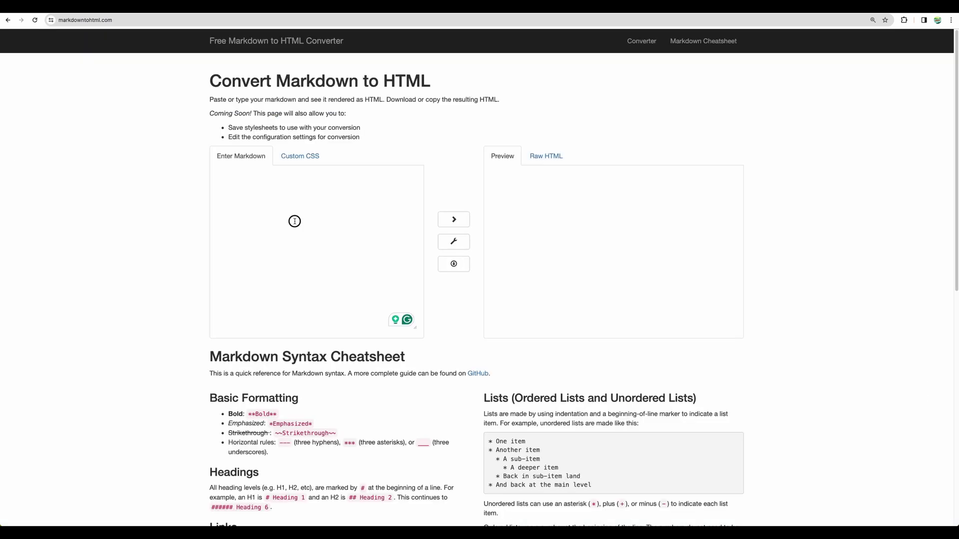
left_click(294, 221)
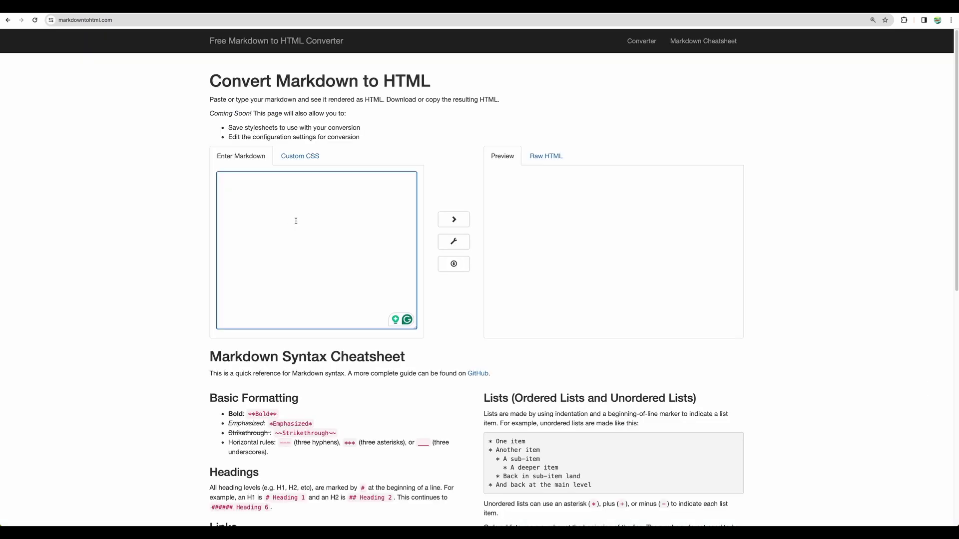
key("super+v")
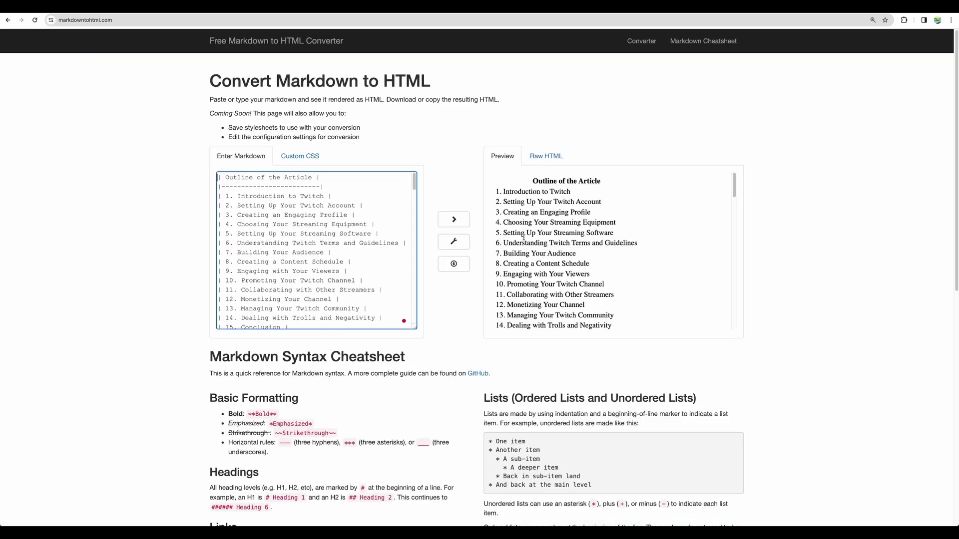
scroll(574, 223, "down", 5)
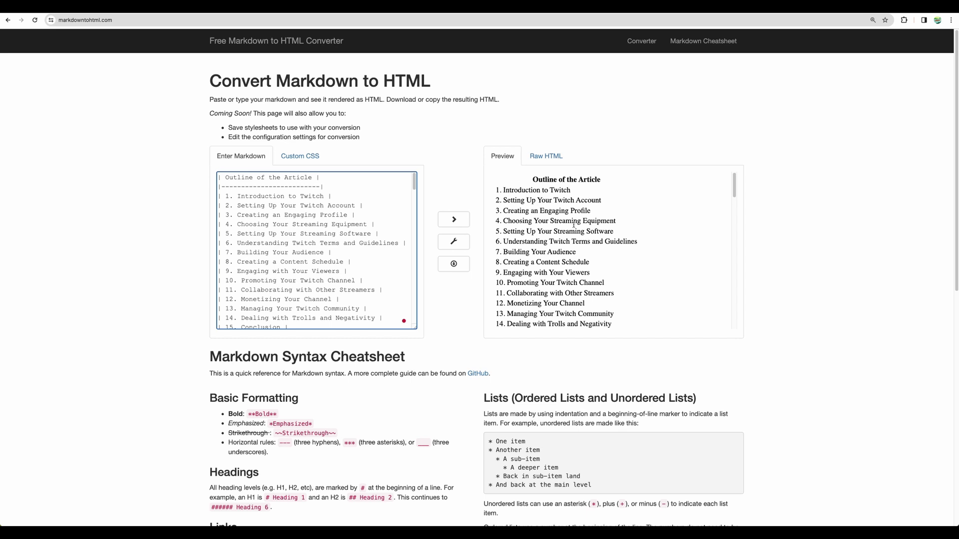
scroll(559, 230, "down", 10)
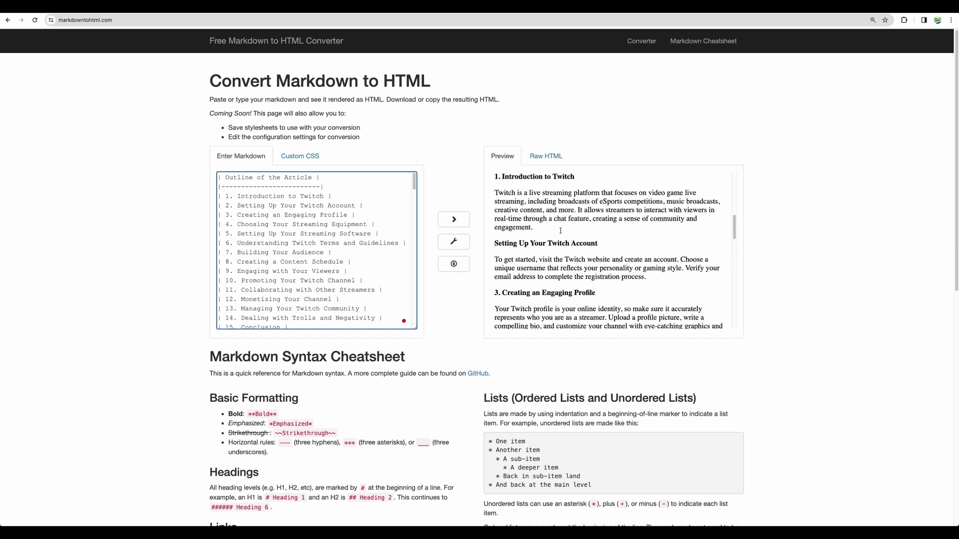
scroll(561, 231, "down", 6)
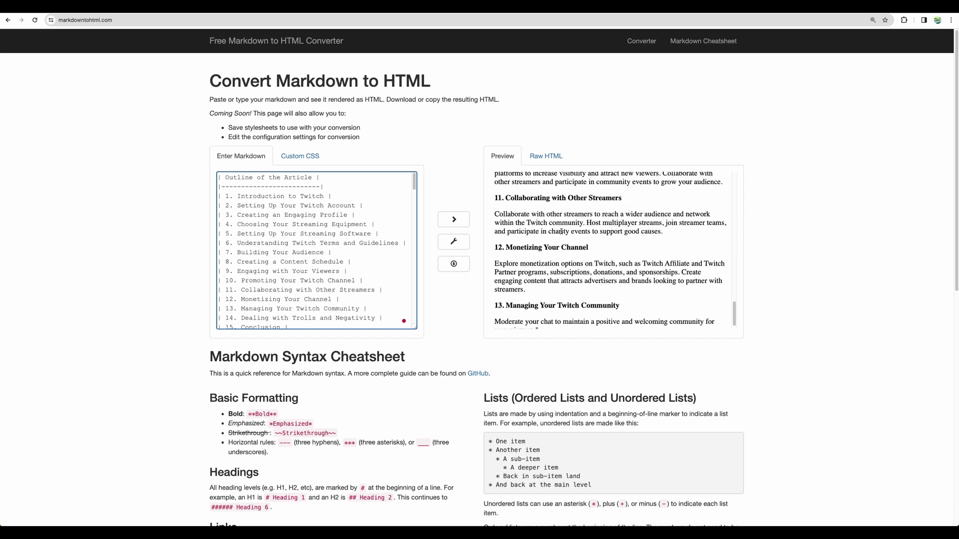
scroll(562, 233, "up", 6)
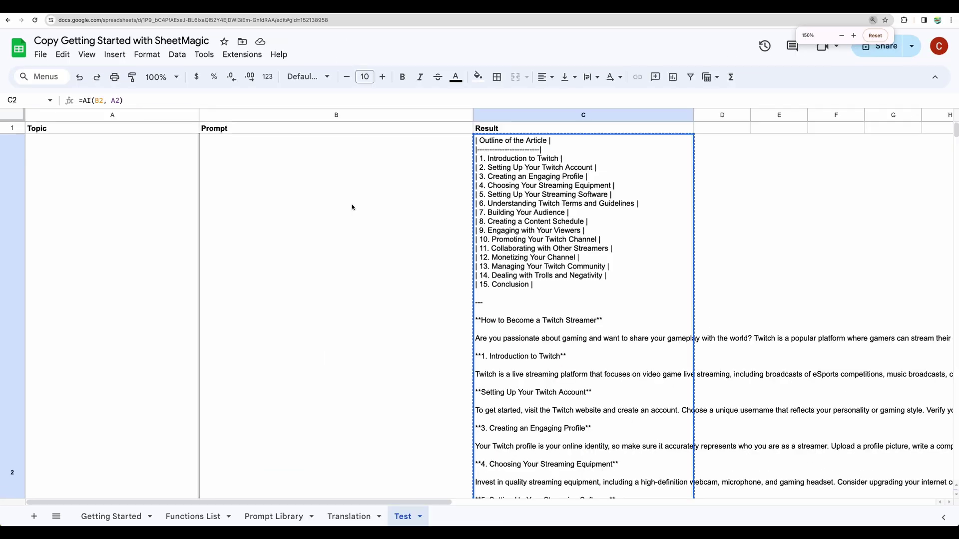
Clear the generated article from C2 and enlarge the sheet view for readability.
key("ctrl+minus")
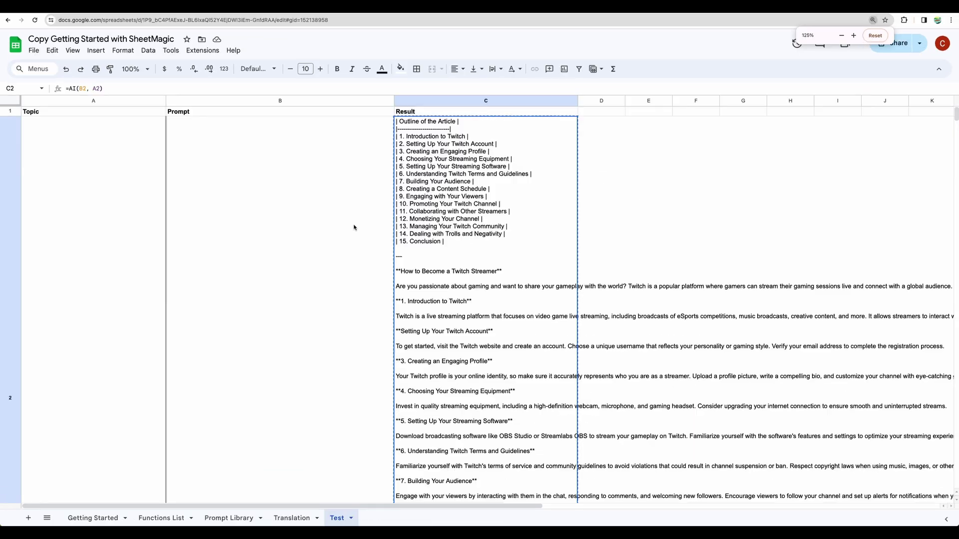
key("ctrl+plus")
key("Left")
key("Right")
key("Delete")
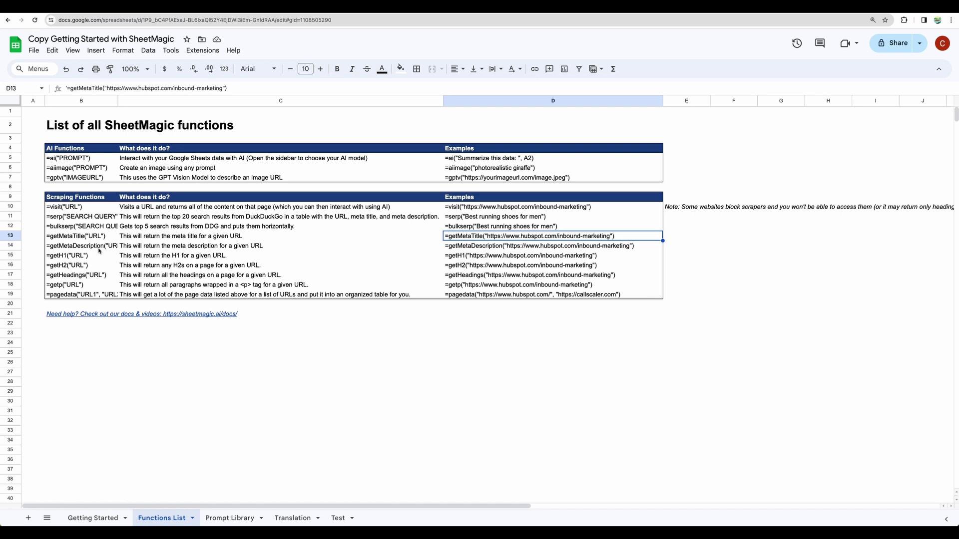
key("super+plus")
key("super+plus")
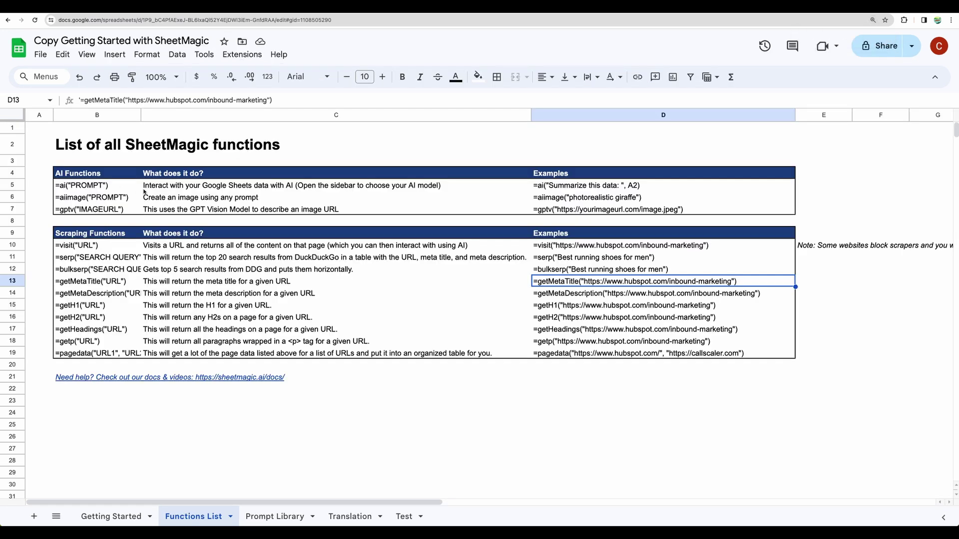
Select the empty cells B9 through B20 beside the untranslated Spanish words.
left_click(588, 191)
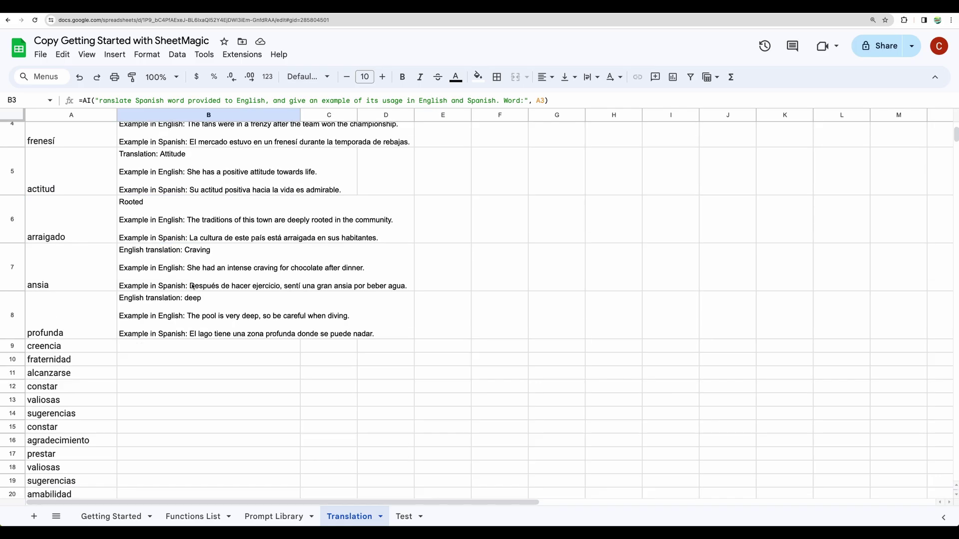
scroll(192, 286, "down", 3)
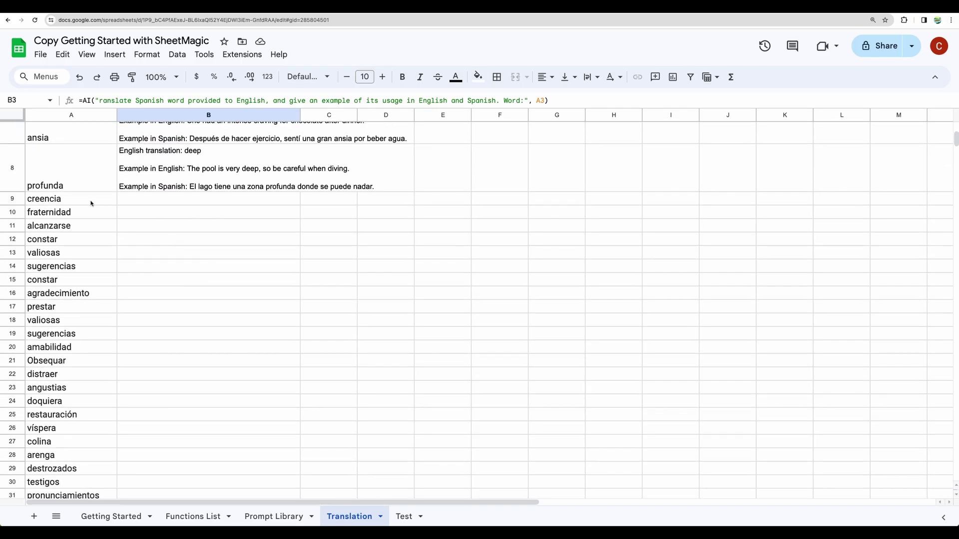
left_click(134, 203)
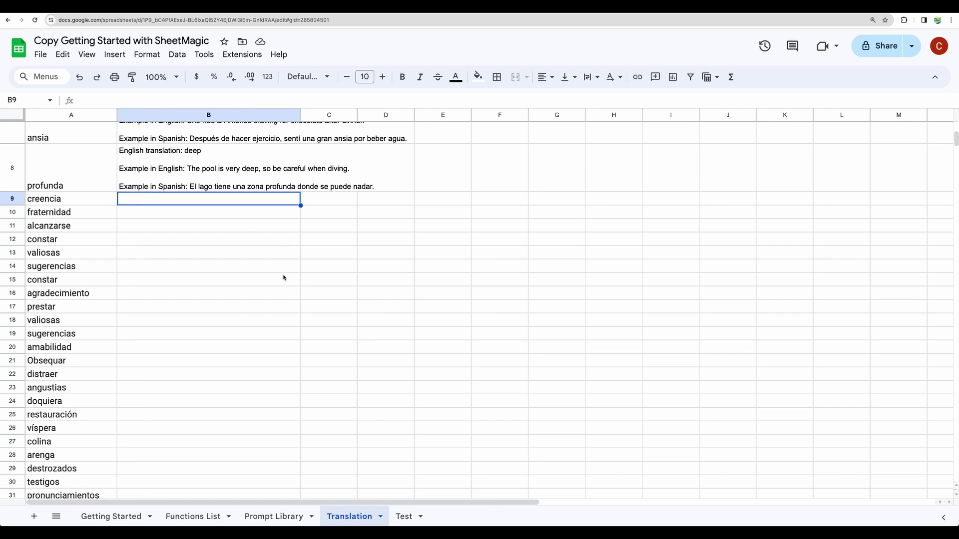
left_click(271, 344, "shift")
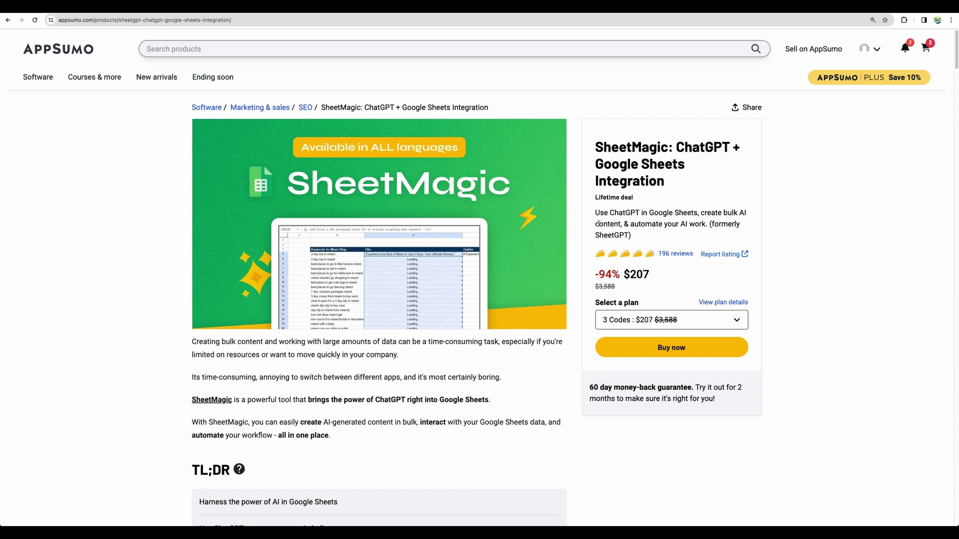
Scroll the SheetMagic deal page down to the Plan 1, 2 and 3 pricing cards.
scroll(598, 224, "down", 20)
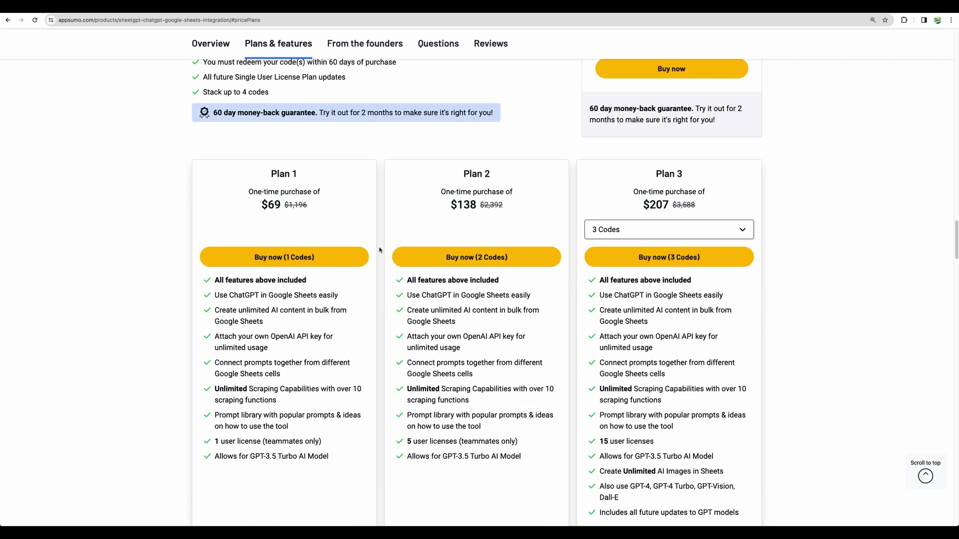
scroll(380, 250, "down", 1)
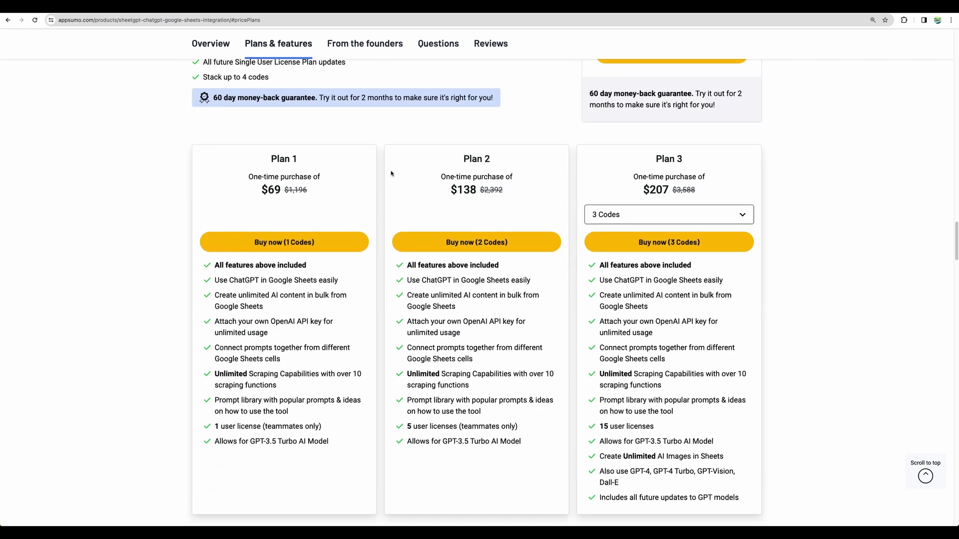
scroll(378, 166, "down", 2)
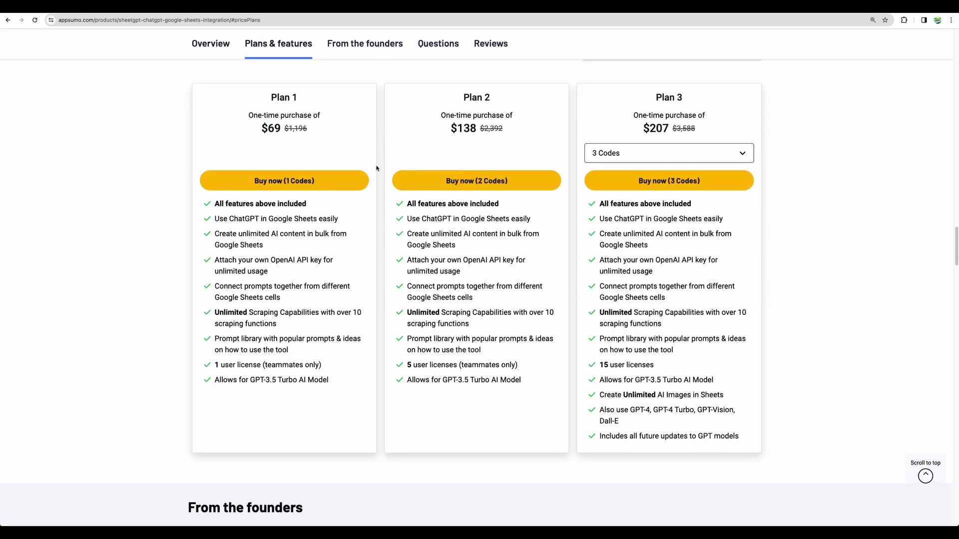
scroll(380, 167, "up", 2)
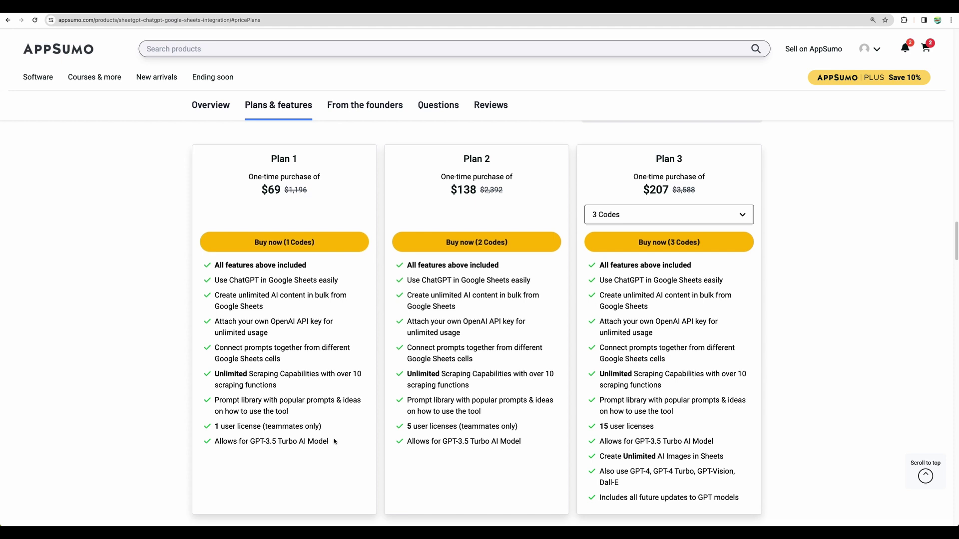
scroll(501, 338, "down", 2)
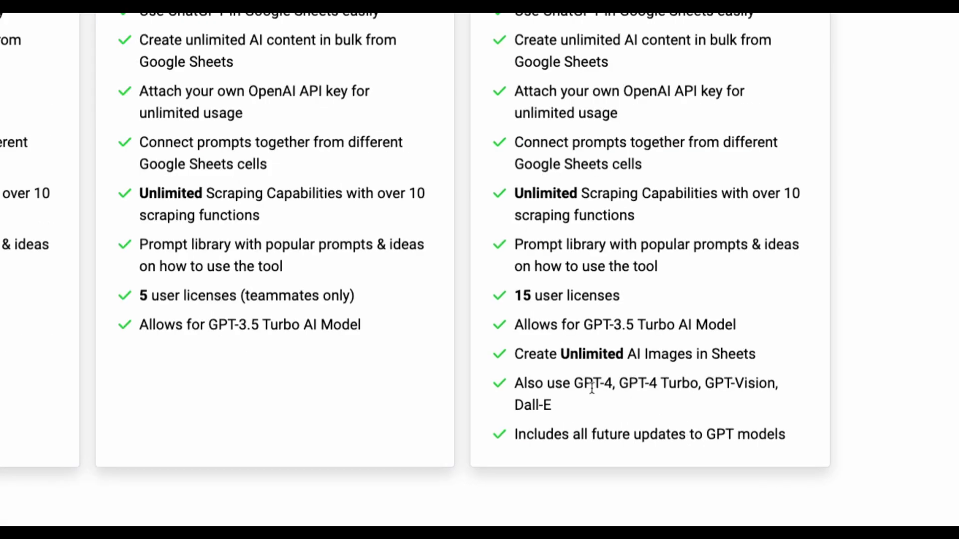
Highlight Plan 3's GPT-4 support, $207 one-time price and 15 user licenses.
left_click_drag(628, 411, 668, 411)
scroll(737, 359, "up", 5)
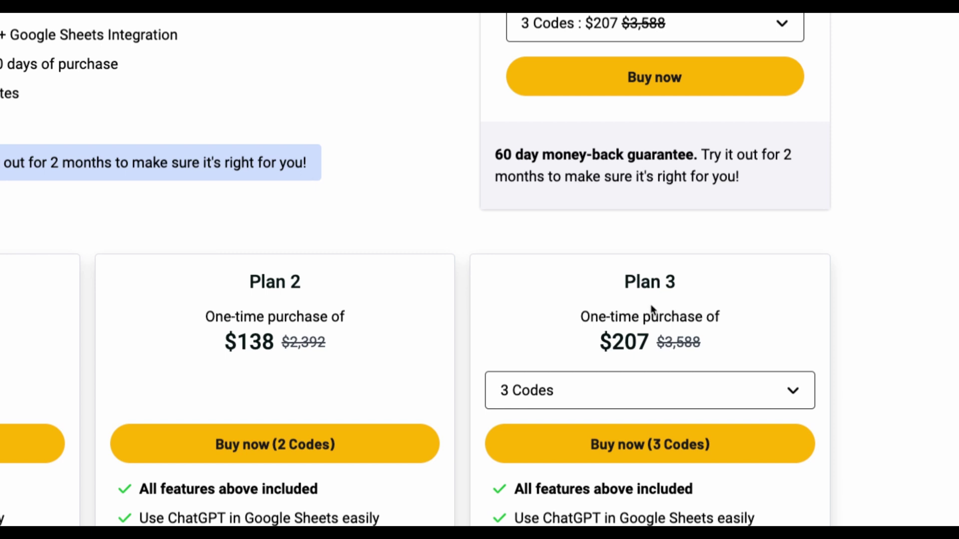
left_click_drag(647, 306, 701, 343)
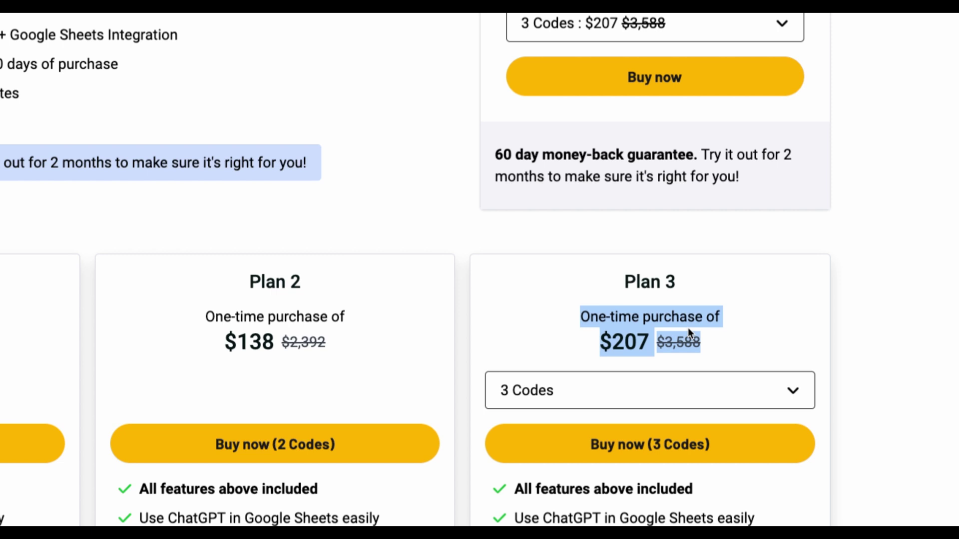
left_click(687, 327)
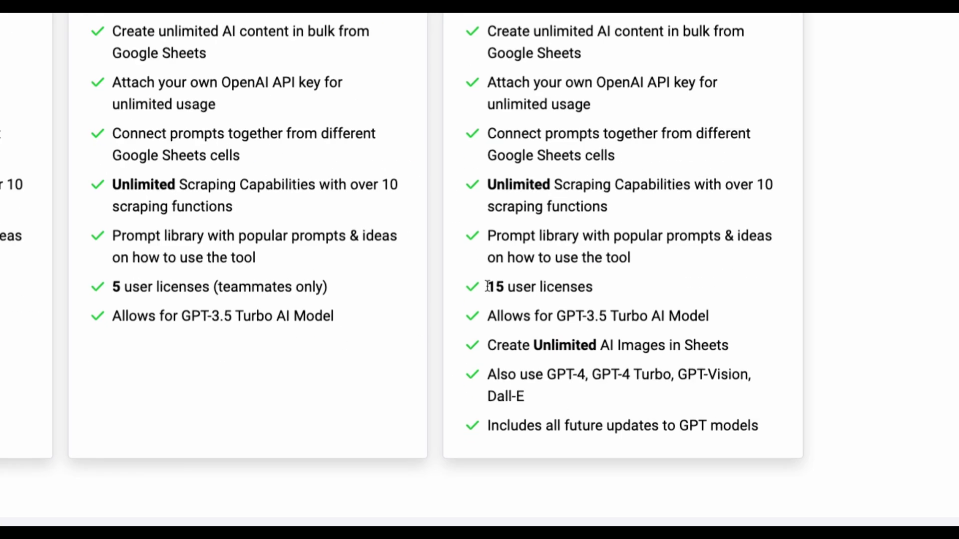
left_click_drag(600, 358, 676, 359)
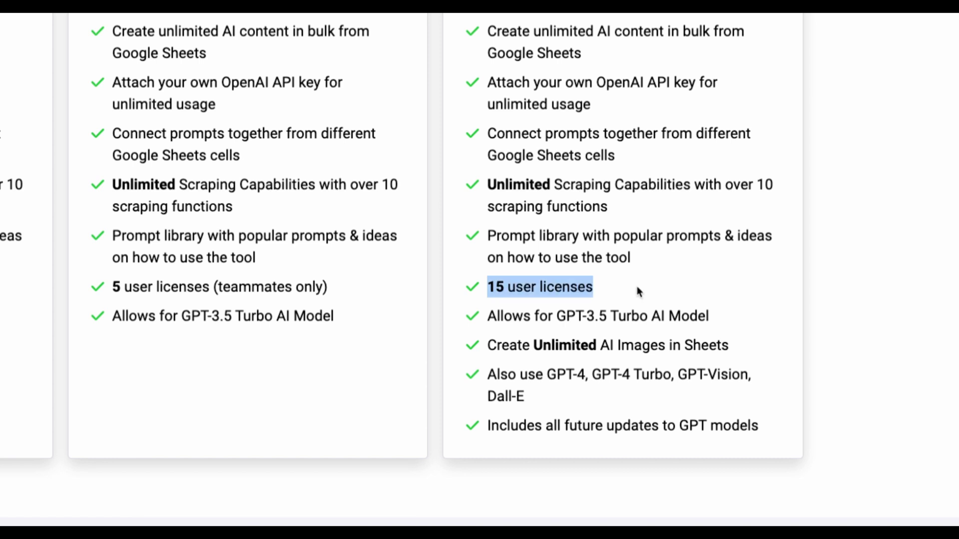